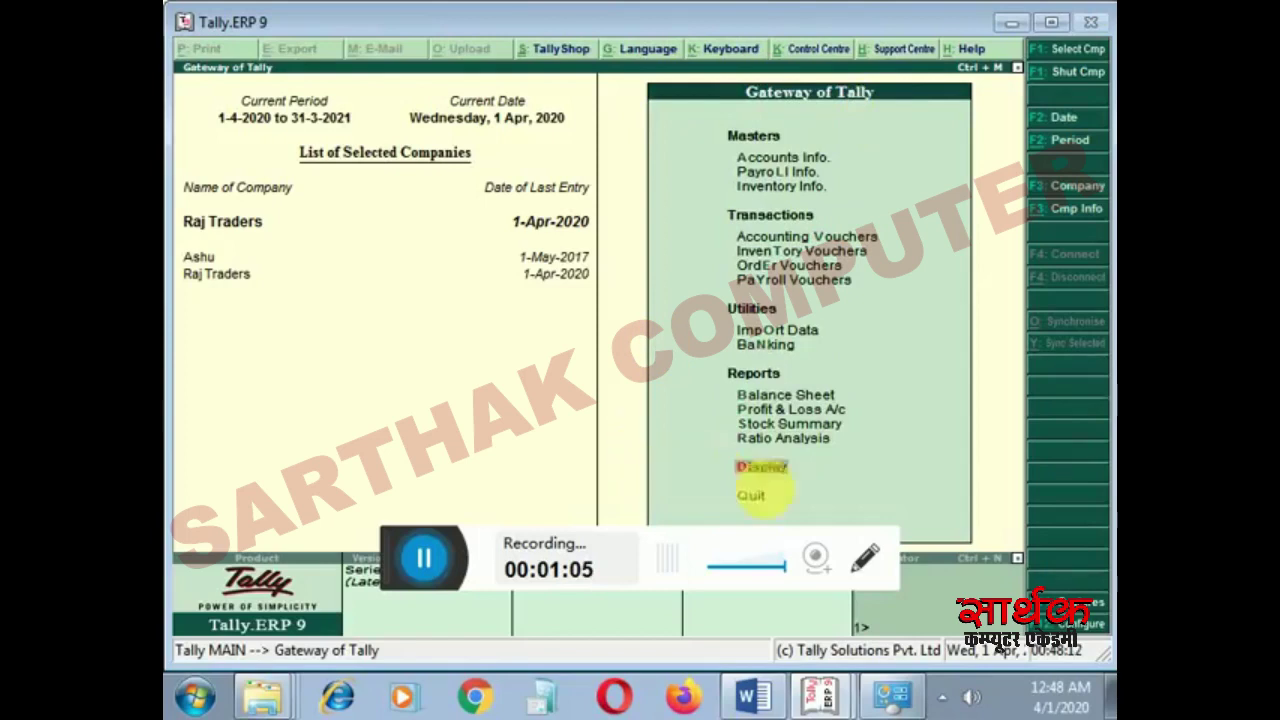
Display the Cost Centre Break-up statement for the Bhopal cost centre of Raj Traders
click(763, 468)
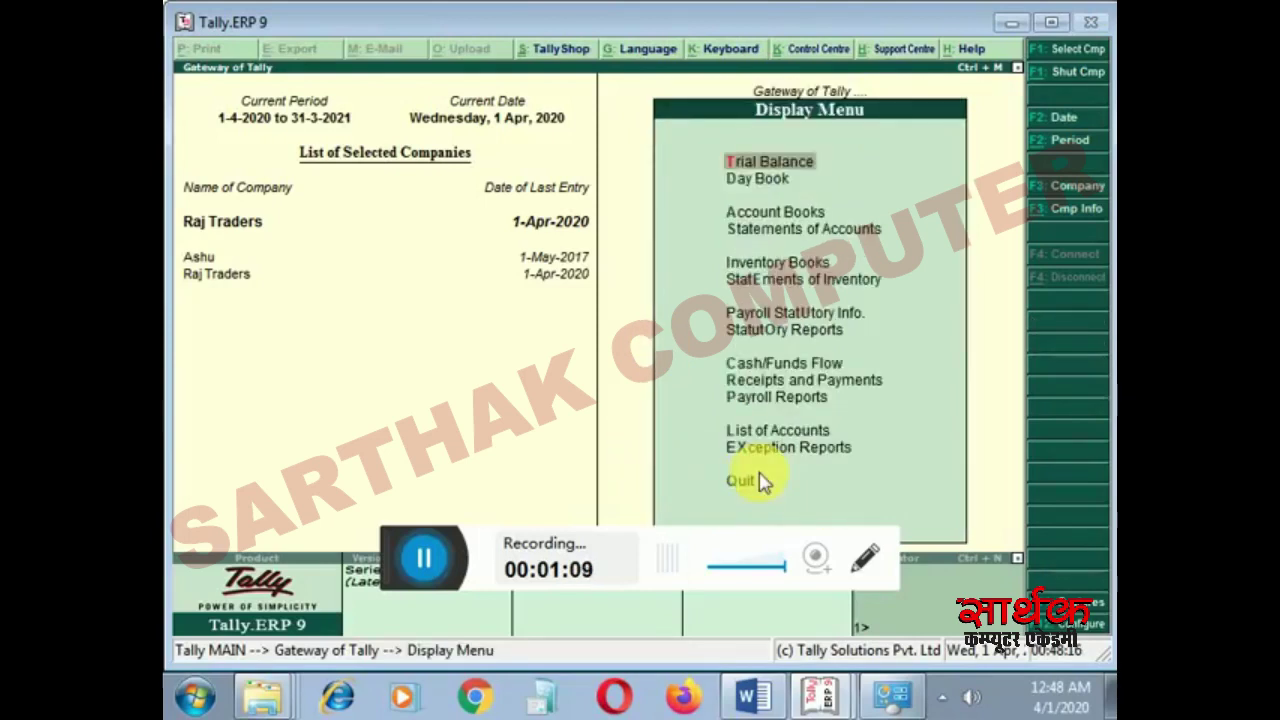
key(Down)
key(Down)
key(Down)
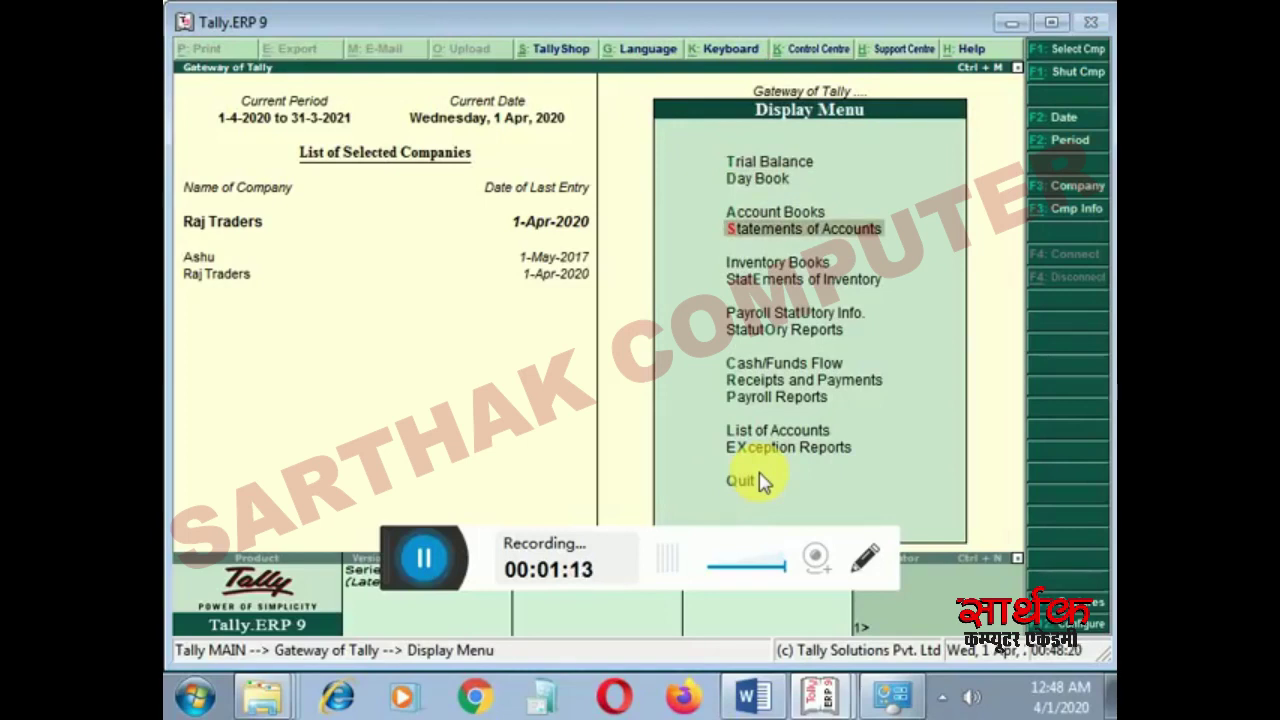
key(Return)
key(Down)
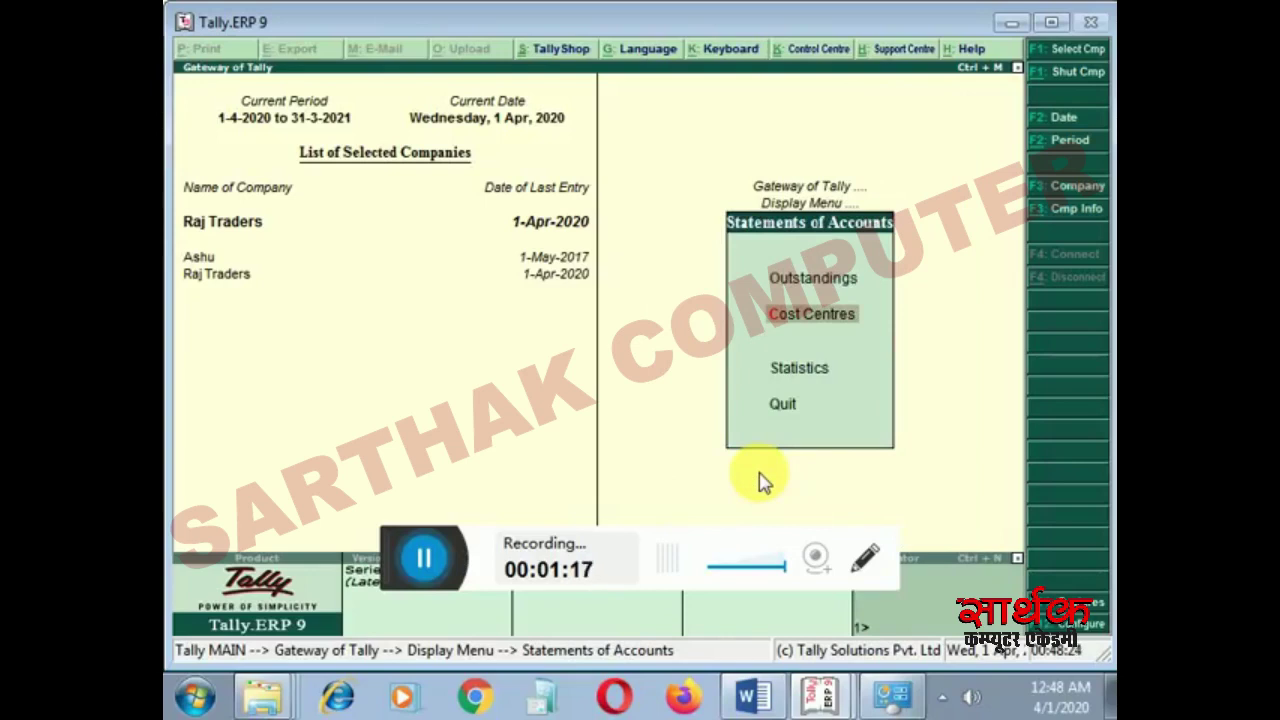
key(Return)
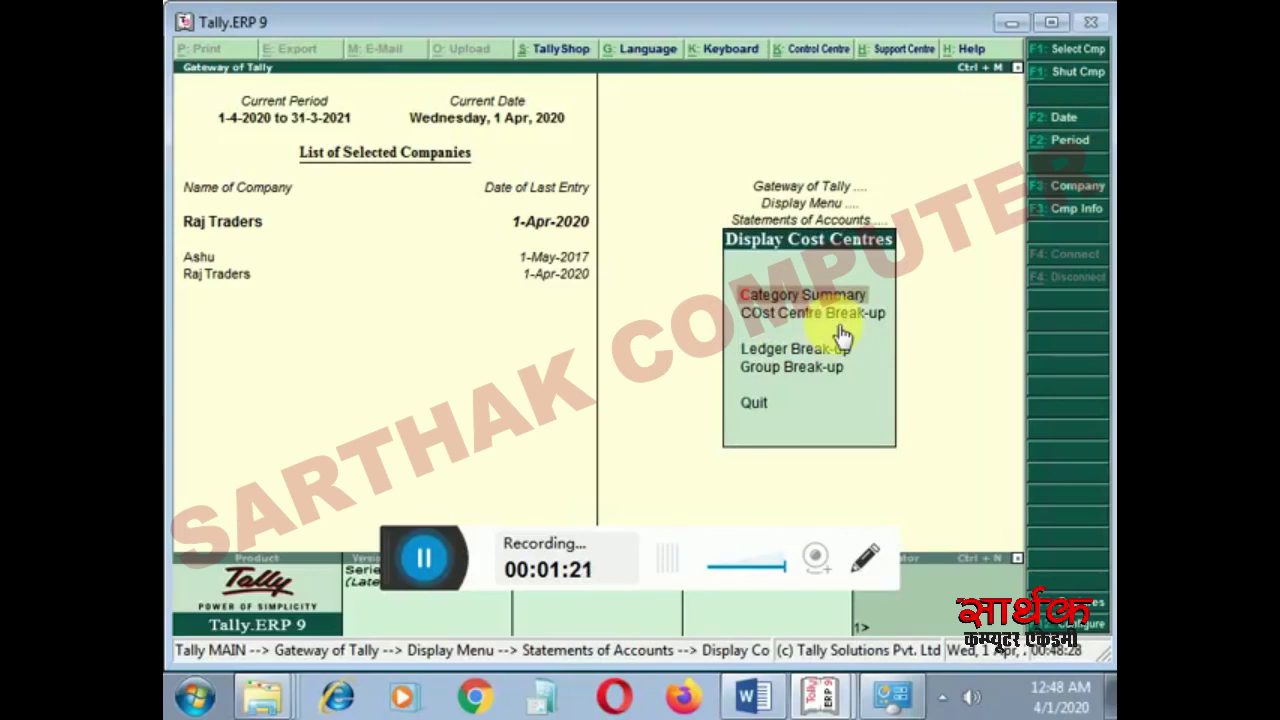
click(812, 312)
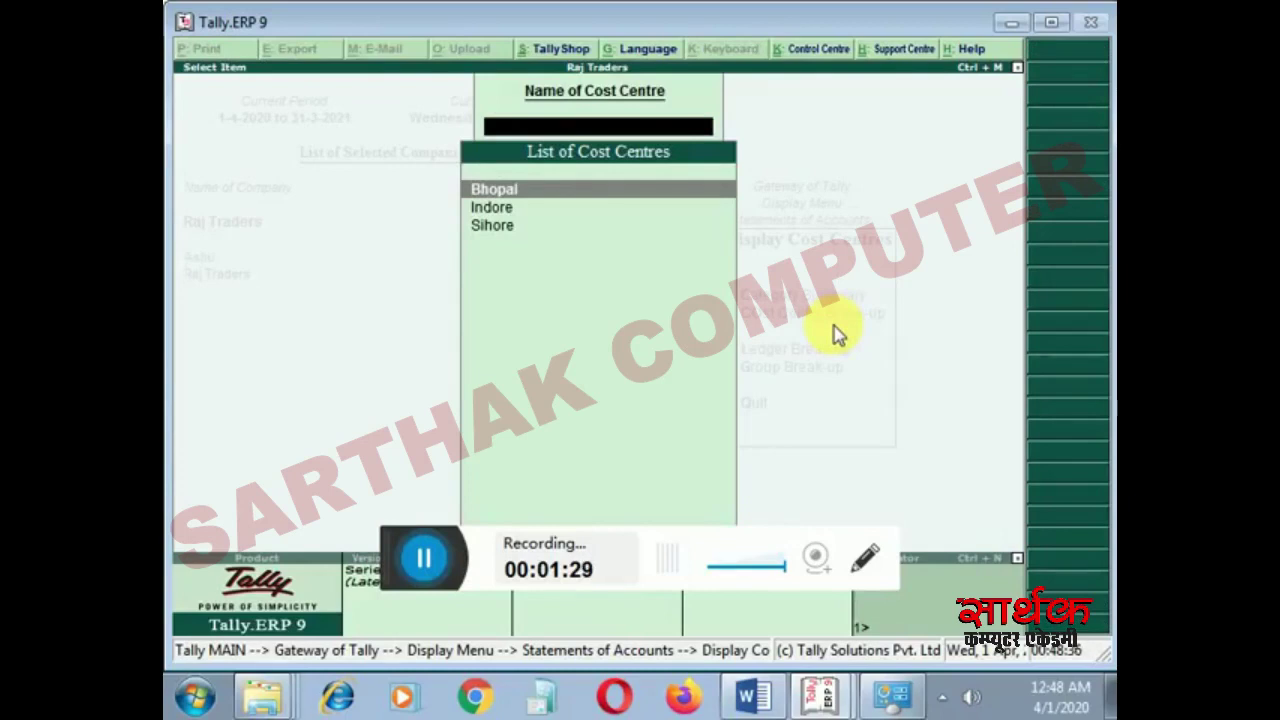
key(Return)
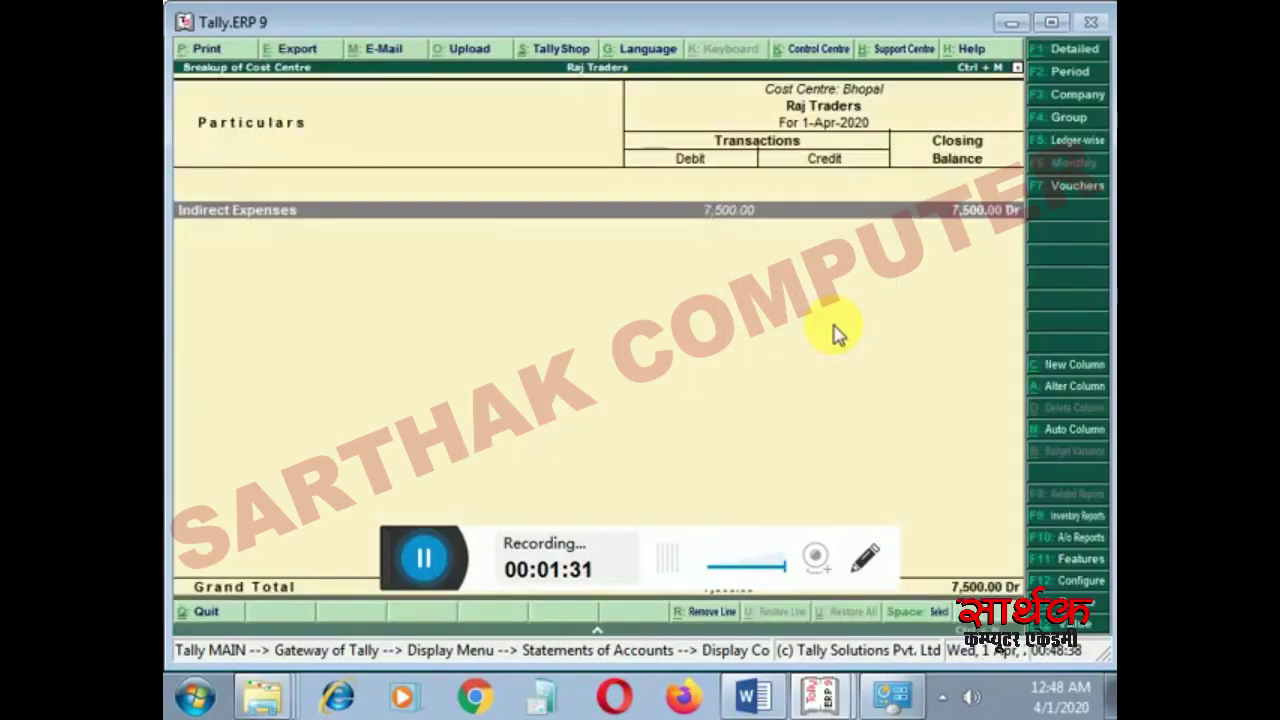
Drill down from Bhopal's Indirect Expenses through Transport Charges to the April vouchers, and return to the list of cost centre reports
key(Return)
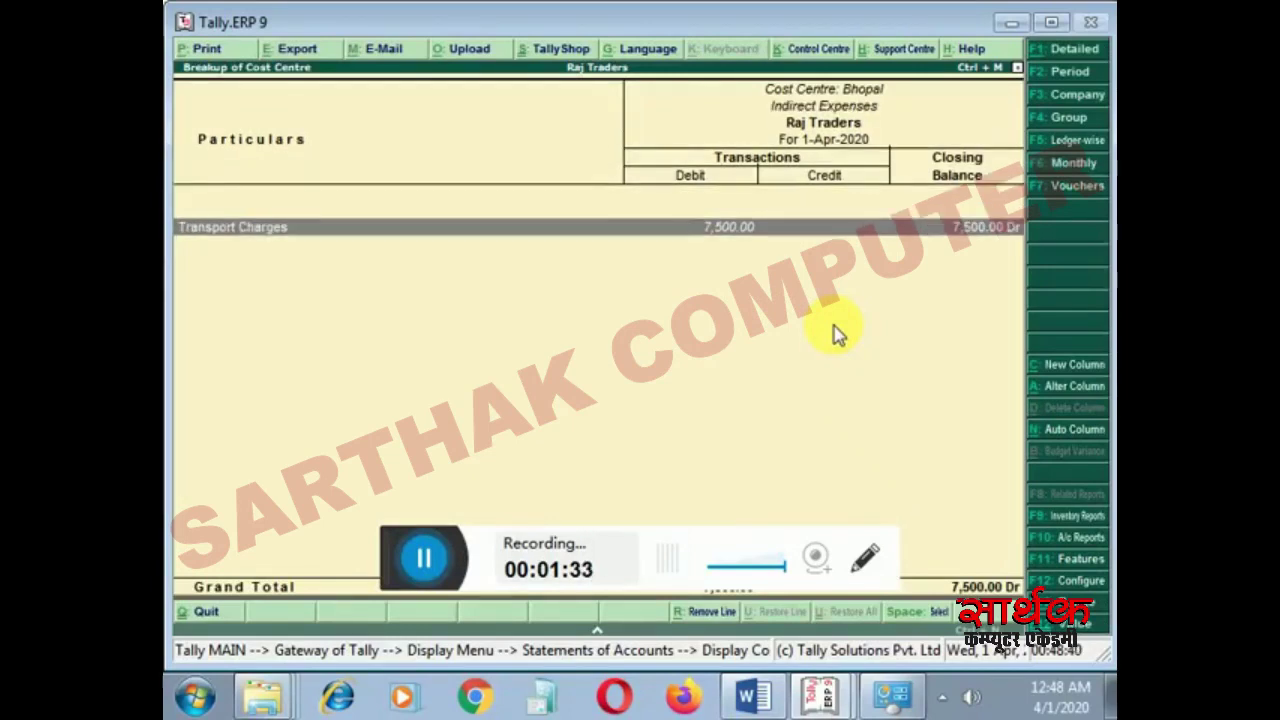
key(Return)
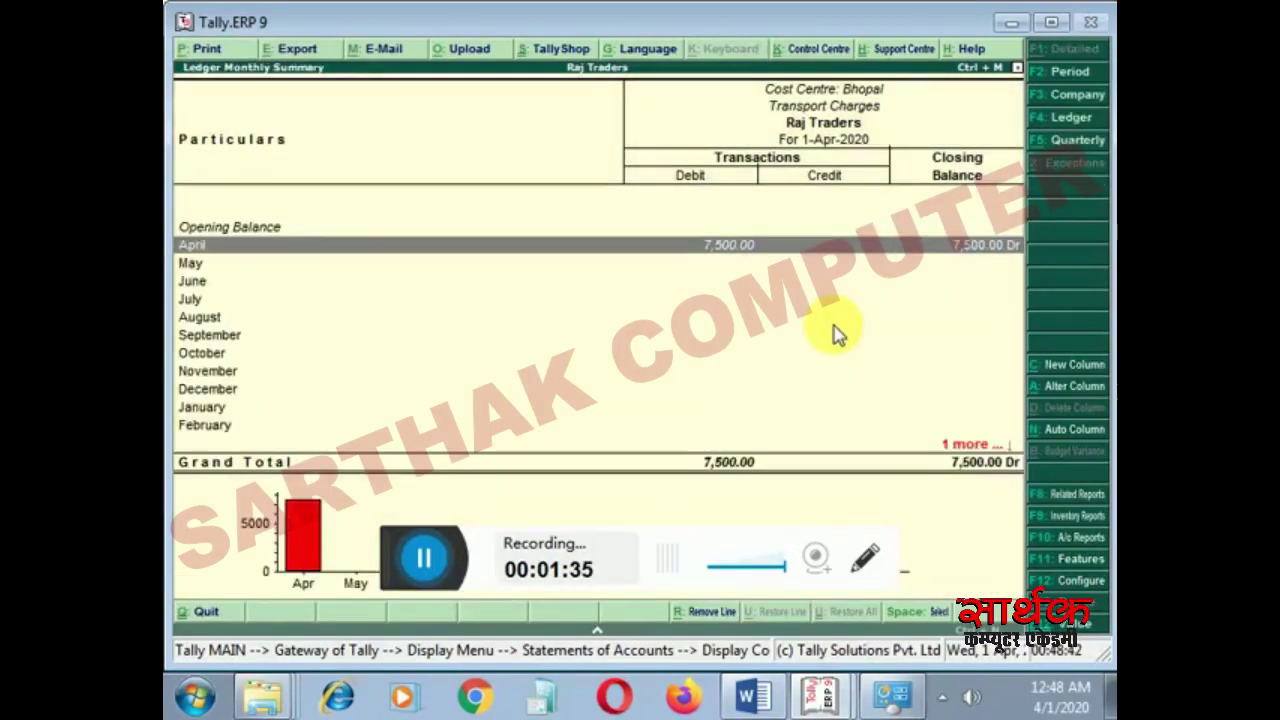
key(Return)
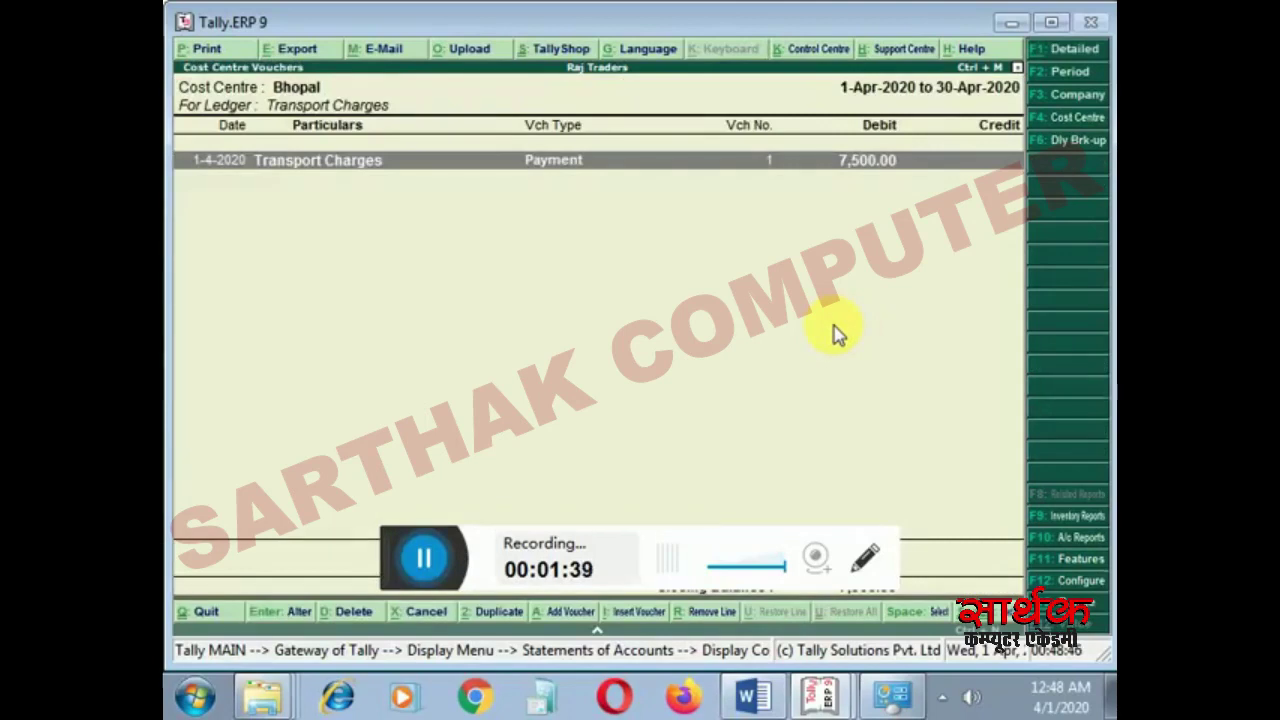
key(Escape)
key(Escape)
key(Escape)
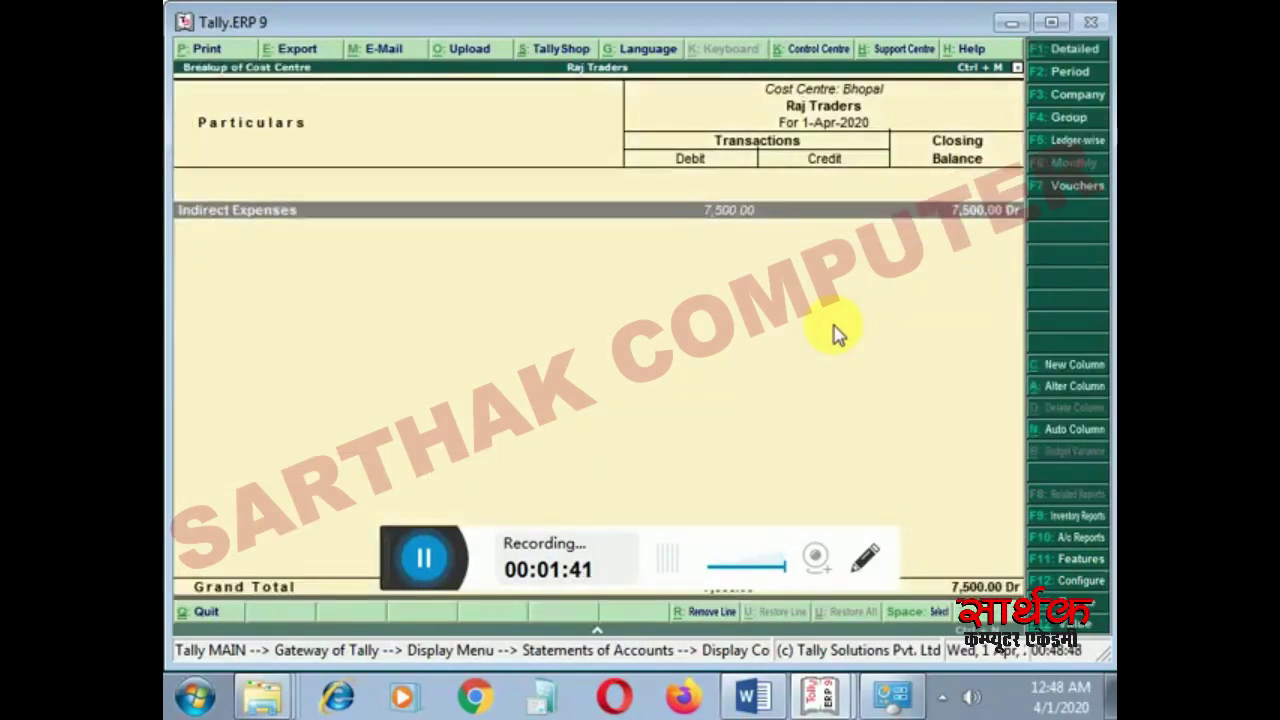
key(Escape)
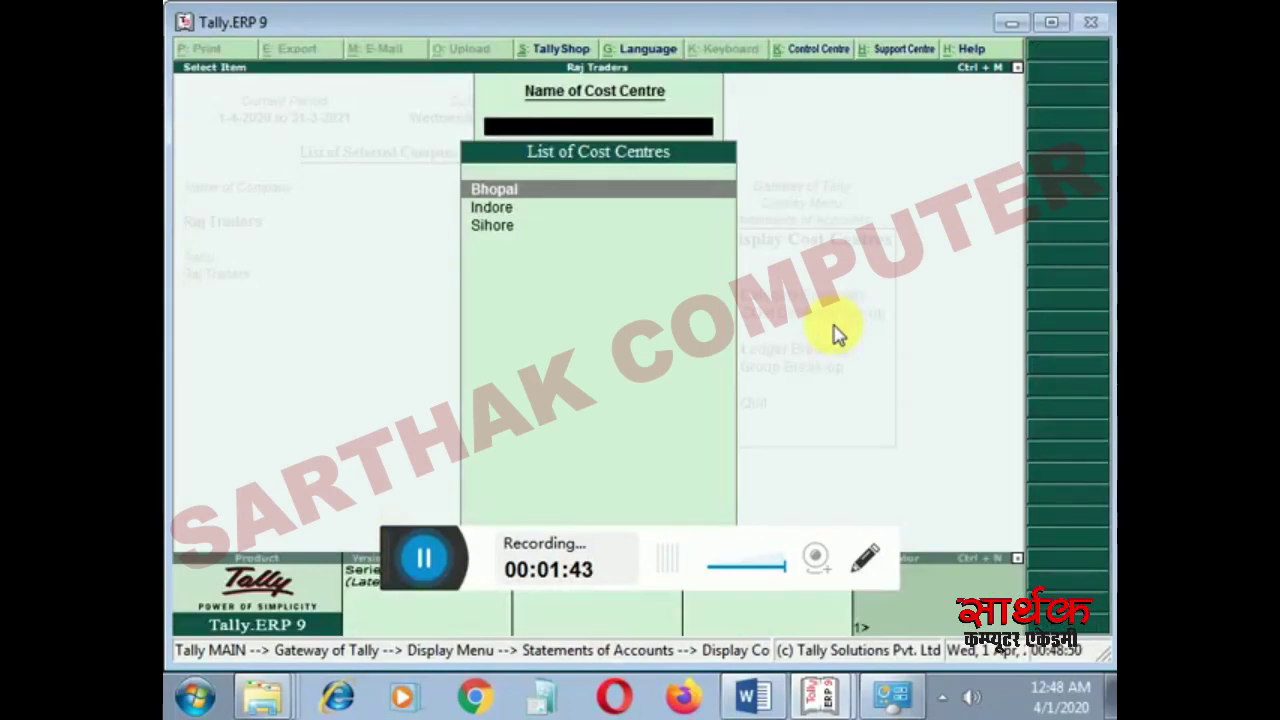
key(Escape)
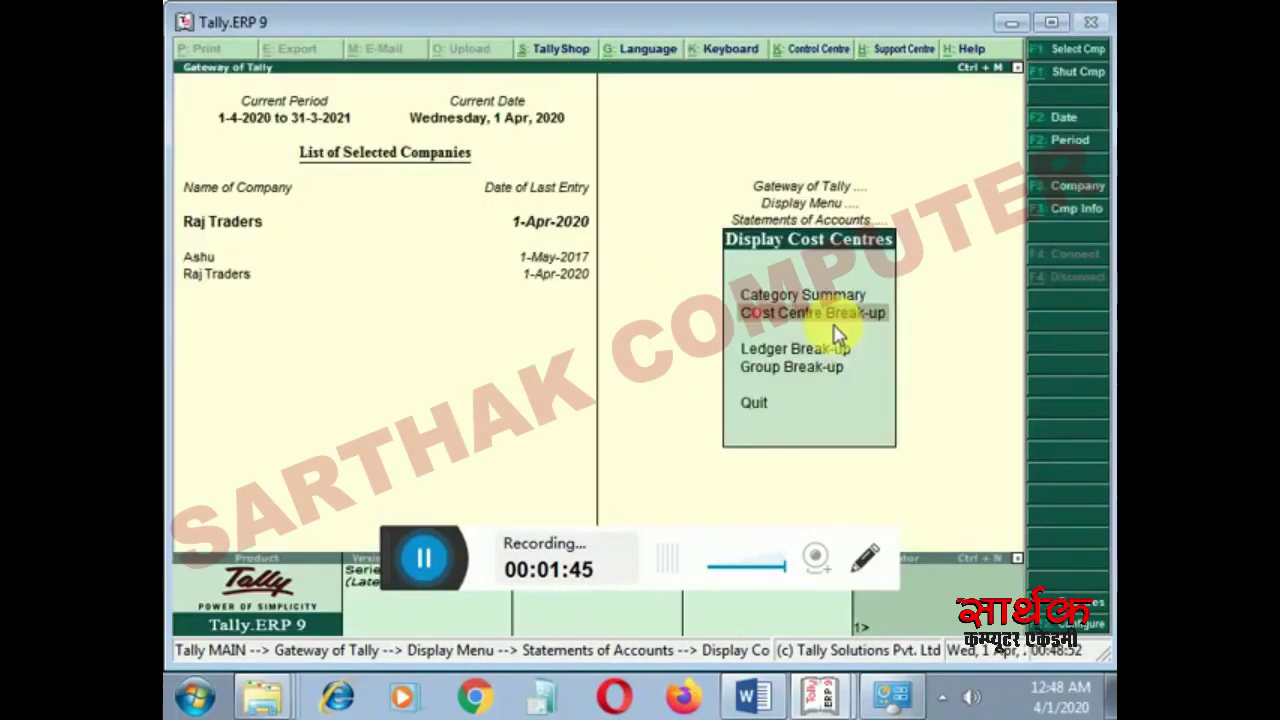
Reopen the Cost Centre Break-up for Bhopal, view the ledgers under Indirect Expenses, and return to the cost centre selection
key(Return)
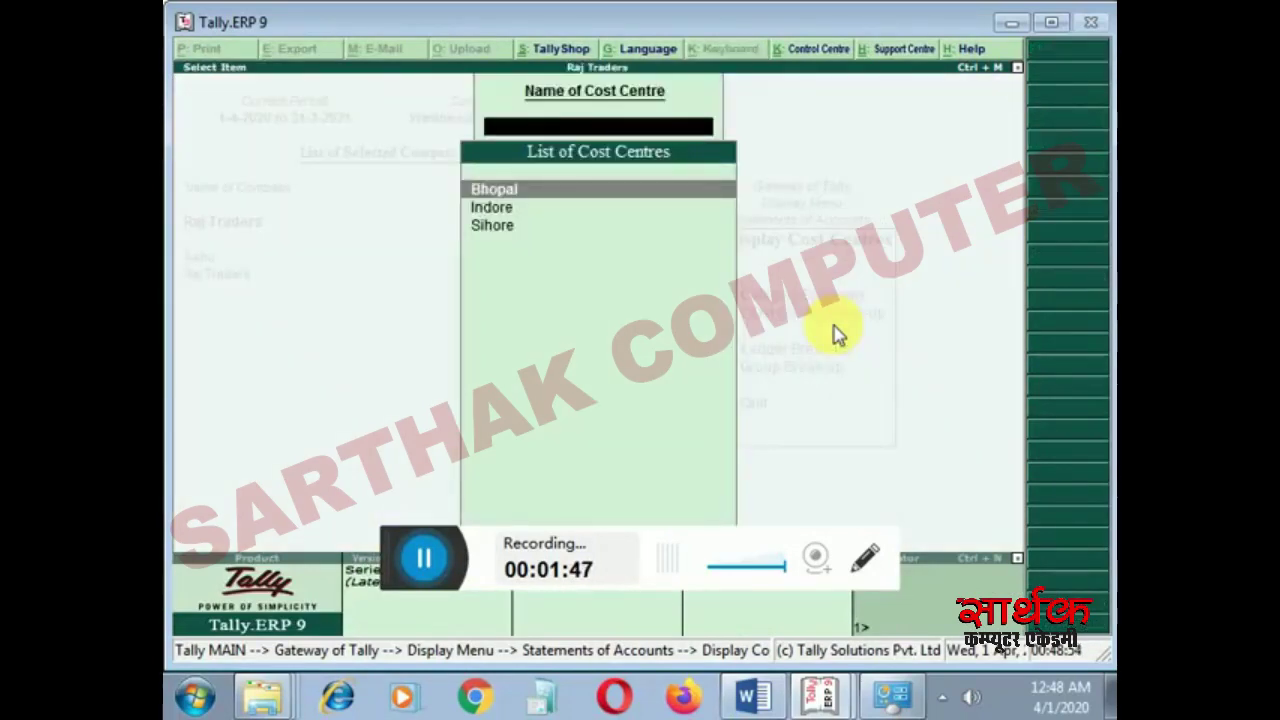
key(Return)
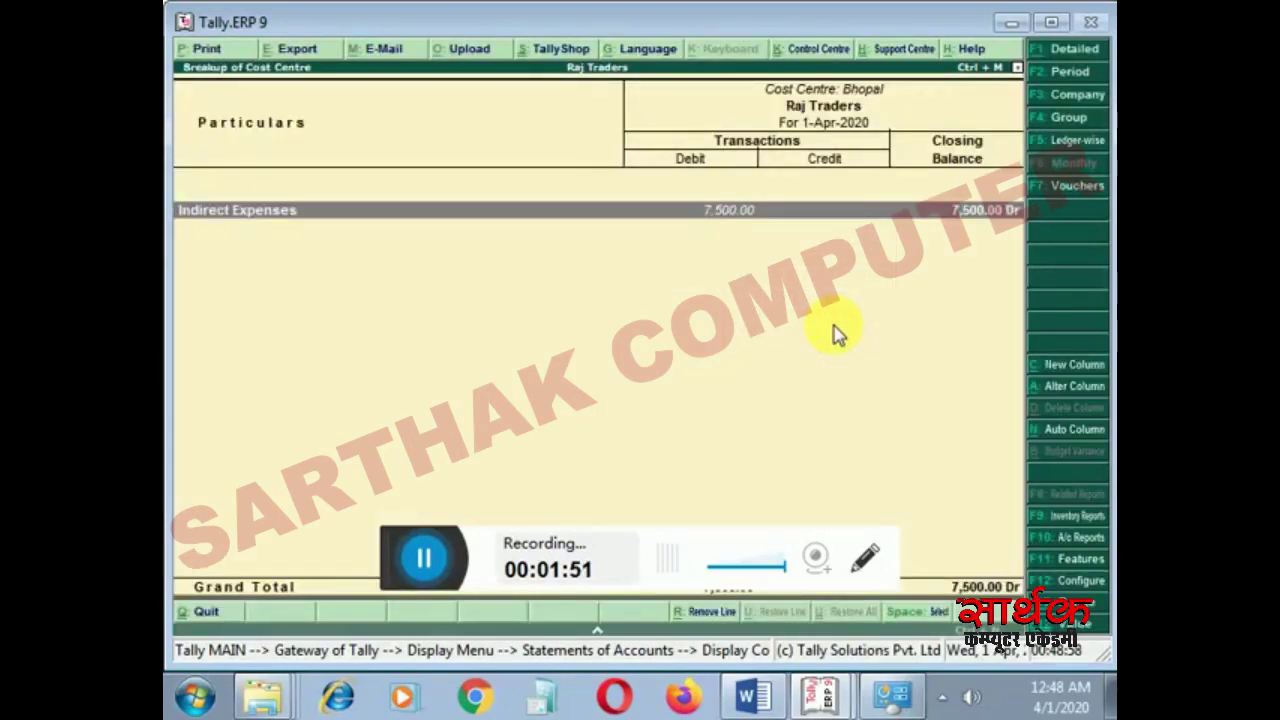
key(Return)
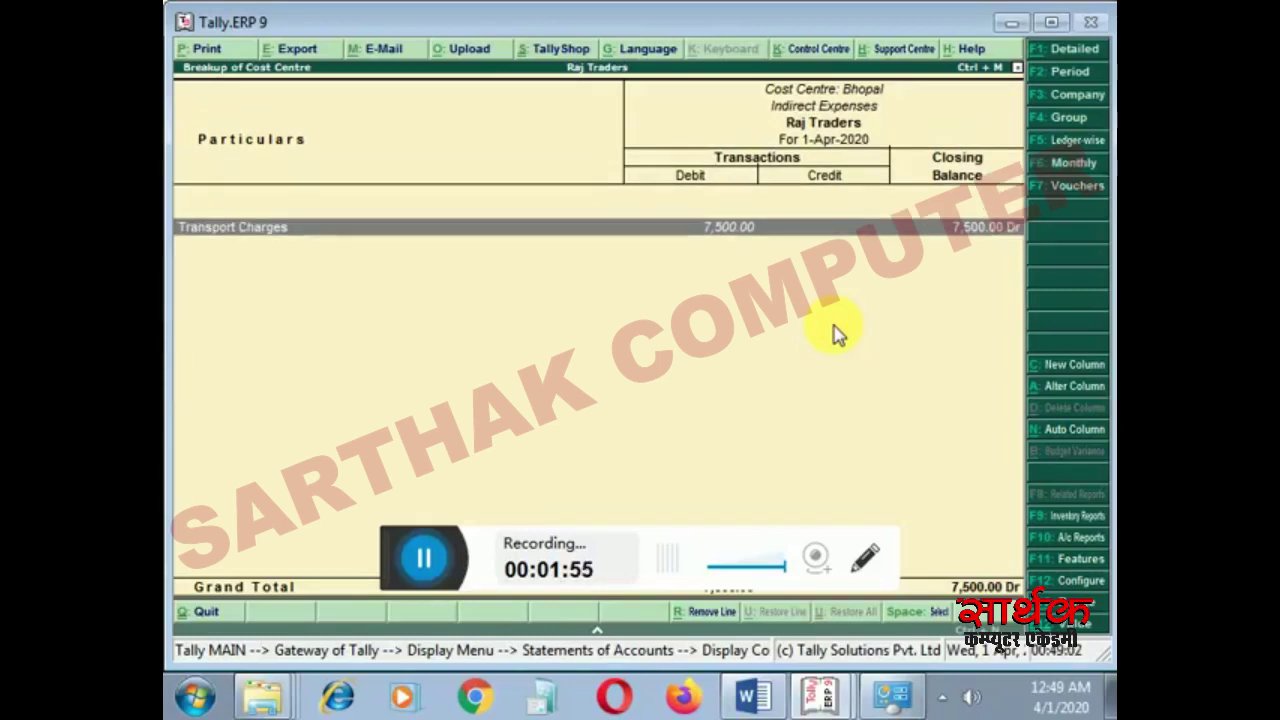
key(Escape)
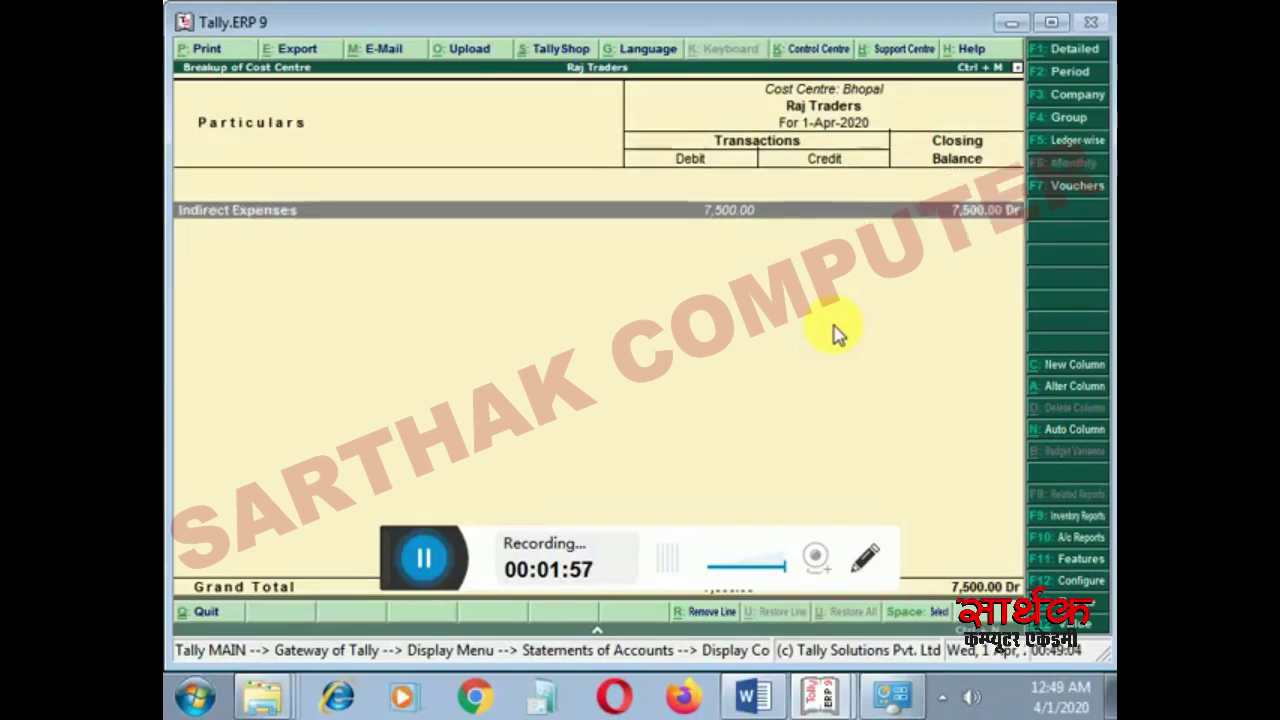
key(Escape)
View the Cost Centre Break-up for Sihore and close it
key(Down)
key(Down)
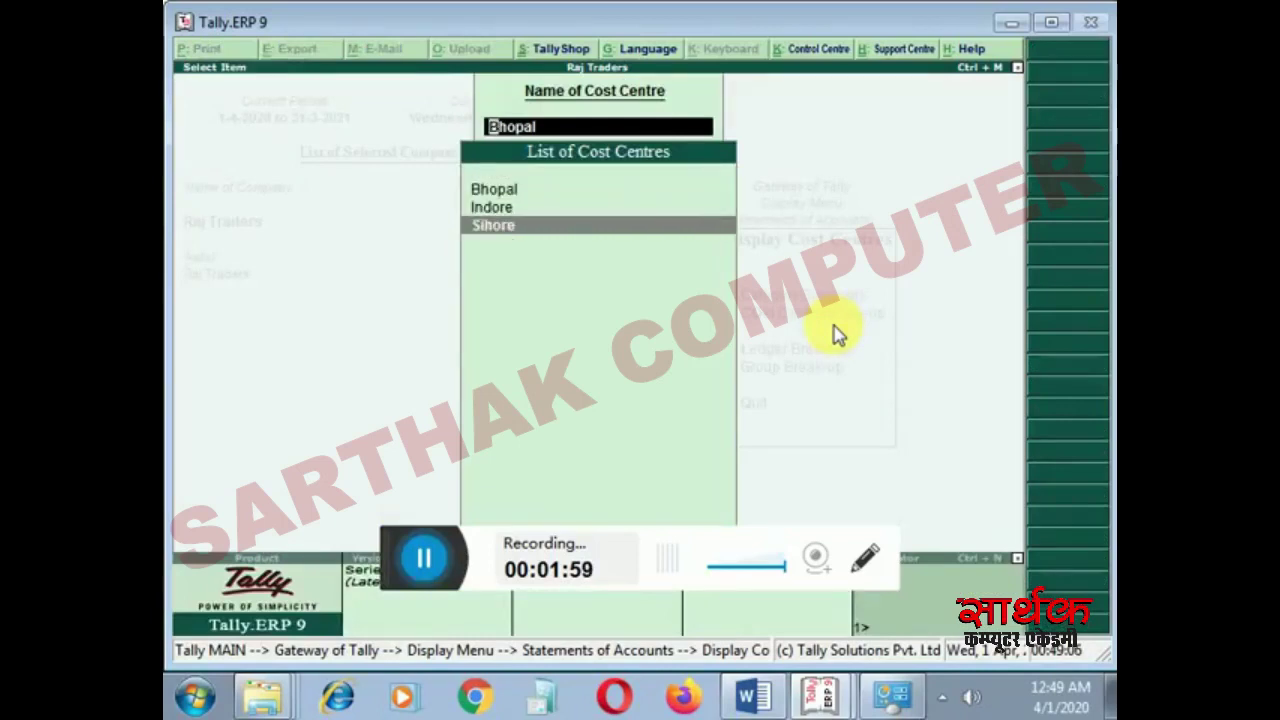
key(Return)
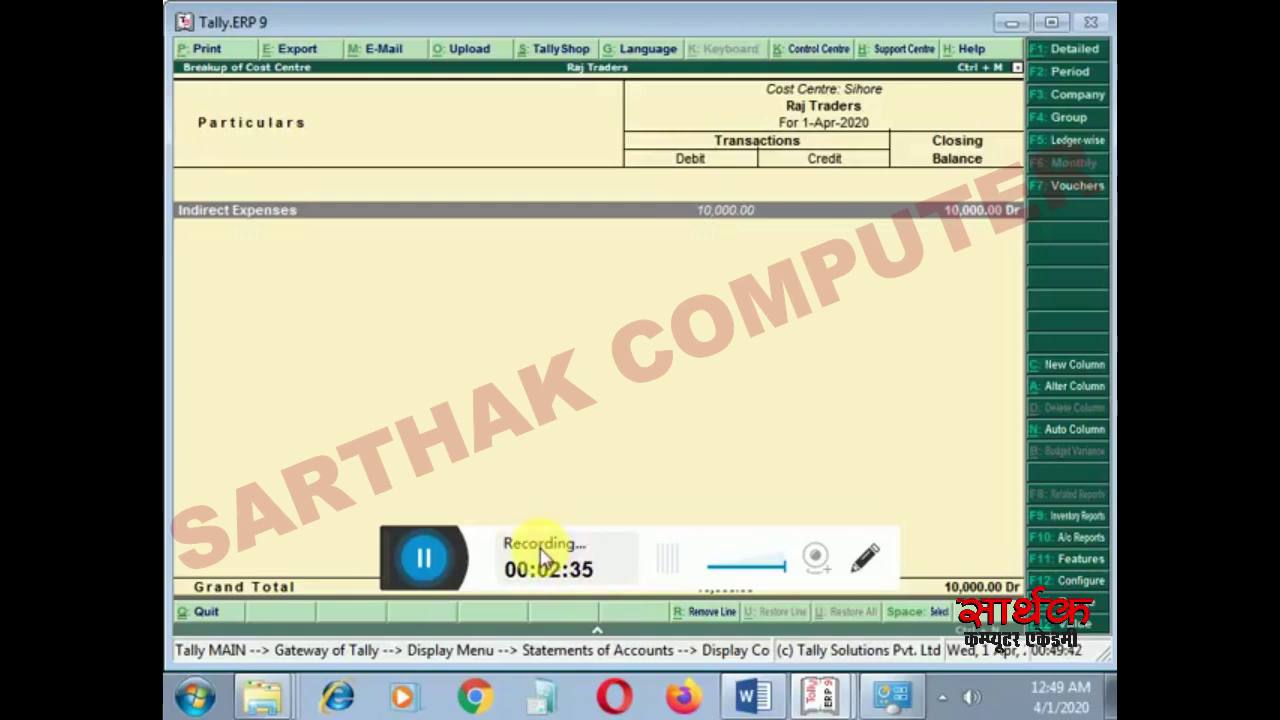
key(Escape)
key(Escape)
key(Escape)
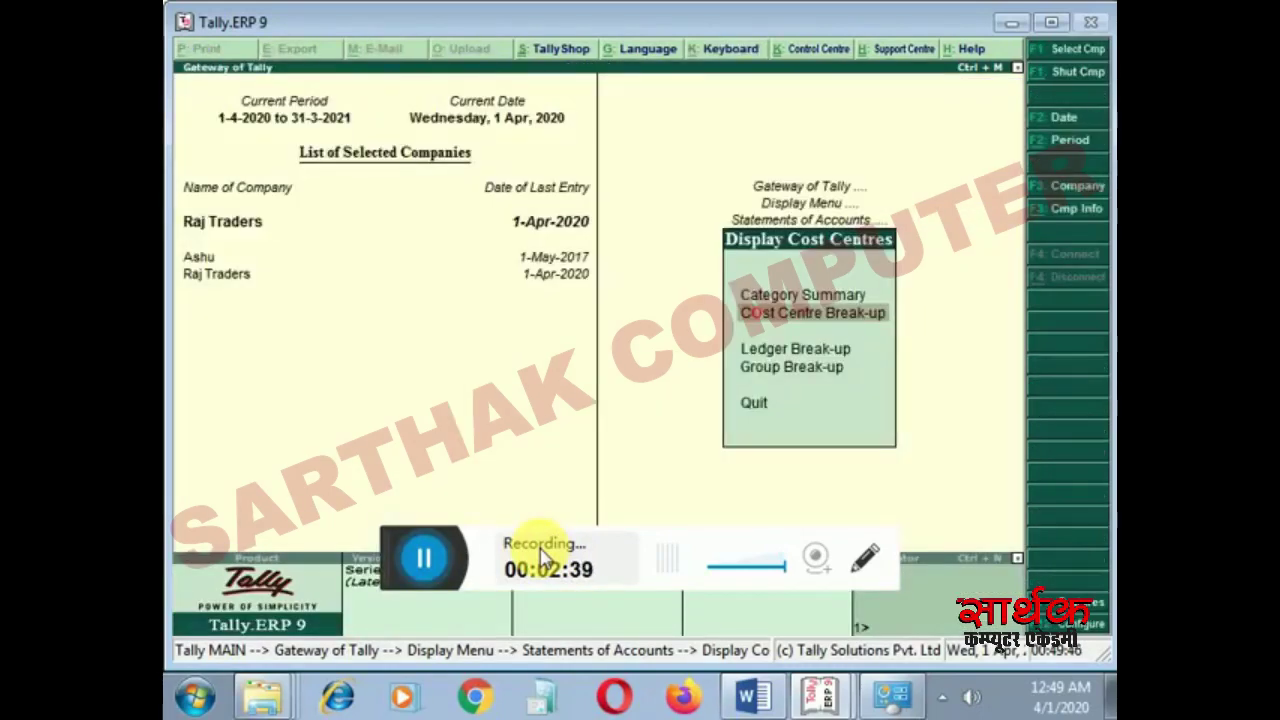
Display the cost centre Ledger Break-up for the Transport Charges ledger
key(Down)
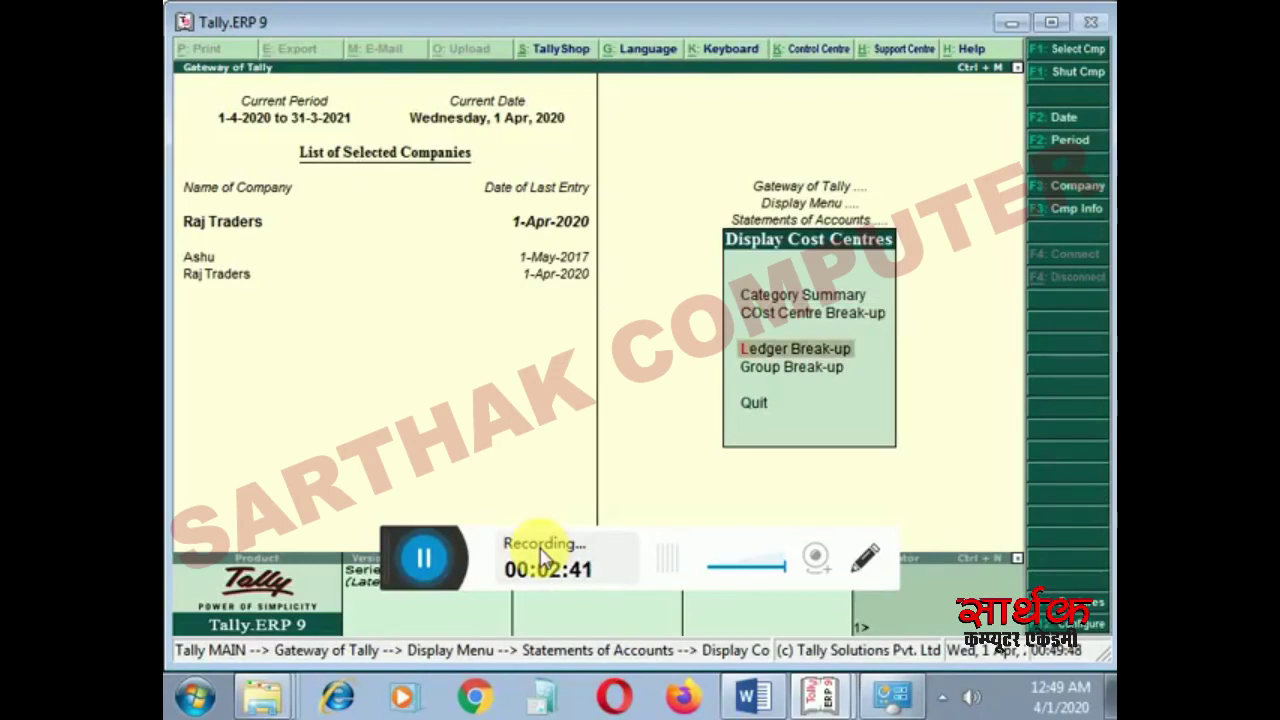
key(Return)
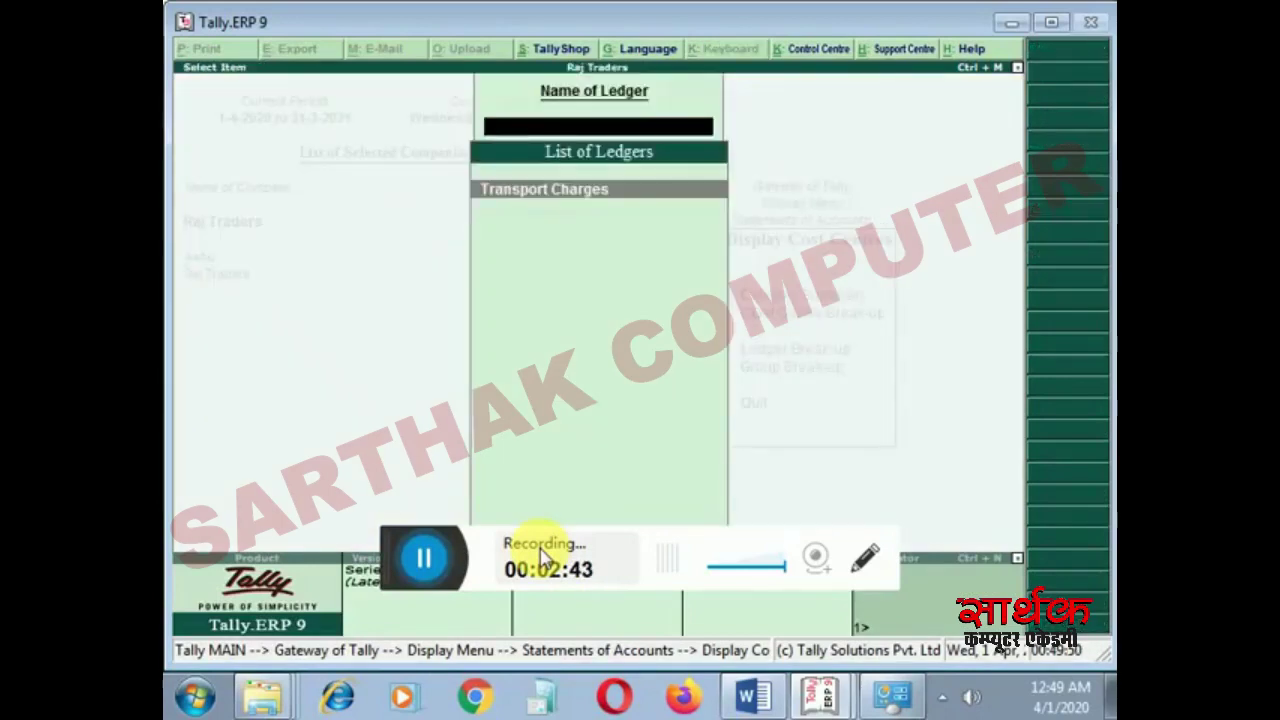
key(Return)
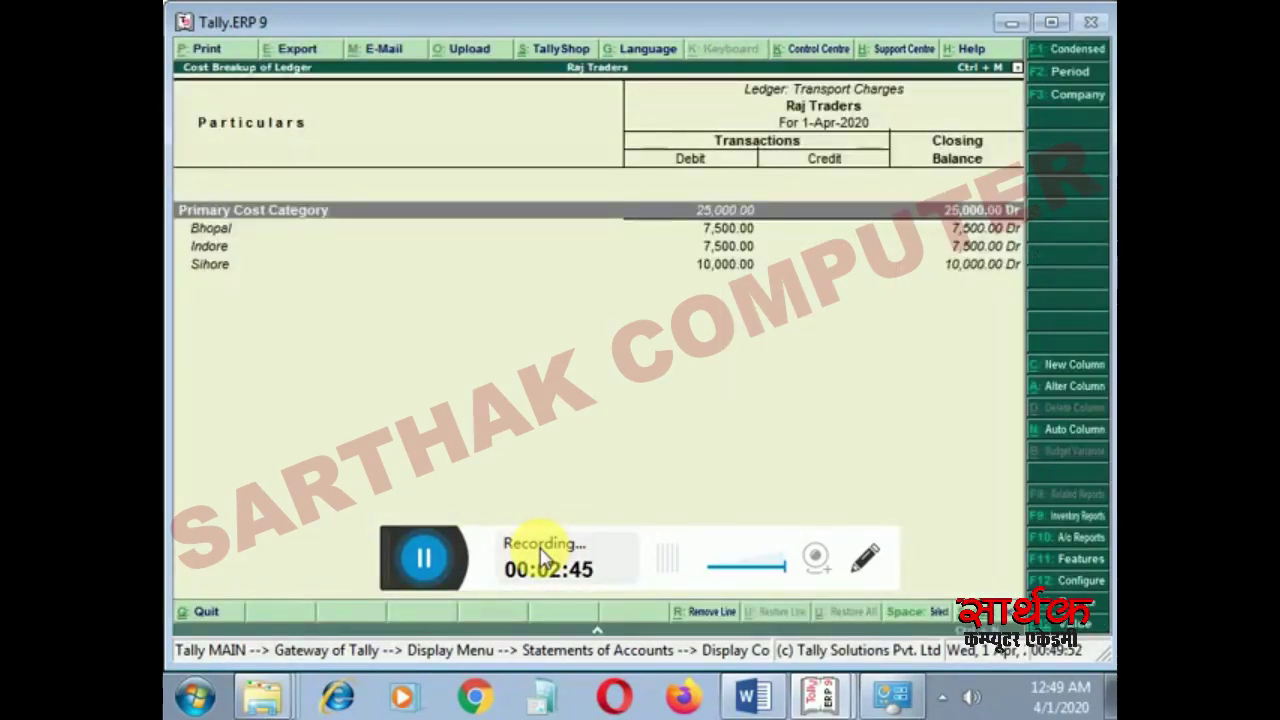
Examine how Transport Charges are split across the Bhopal, Indore and Sihore cost centres, and close the ledger break-up
key(Down)
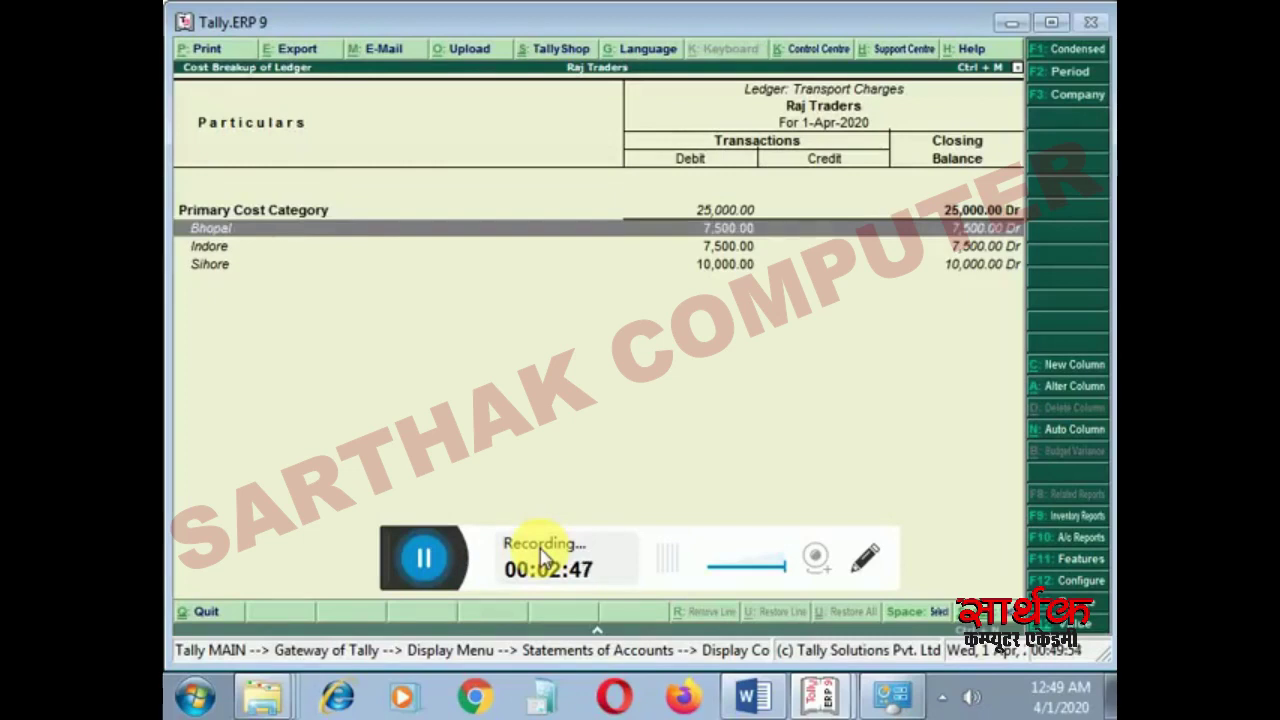
key(Down)
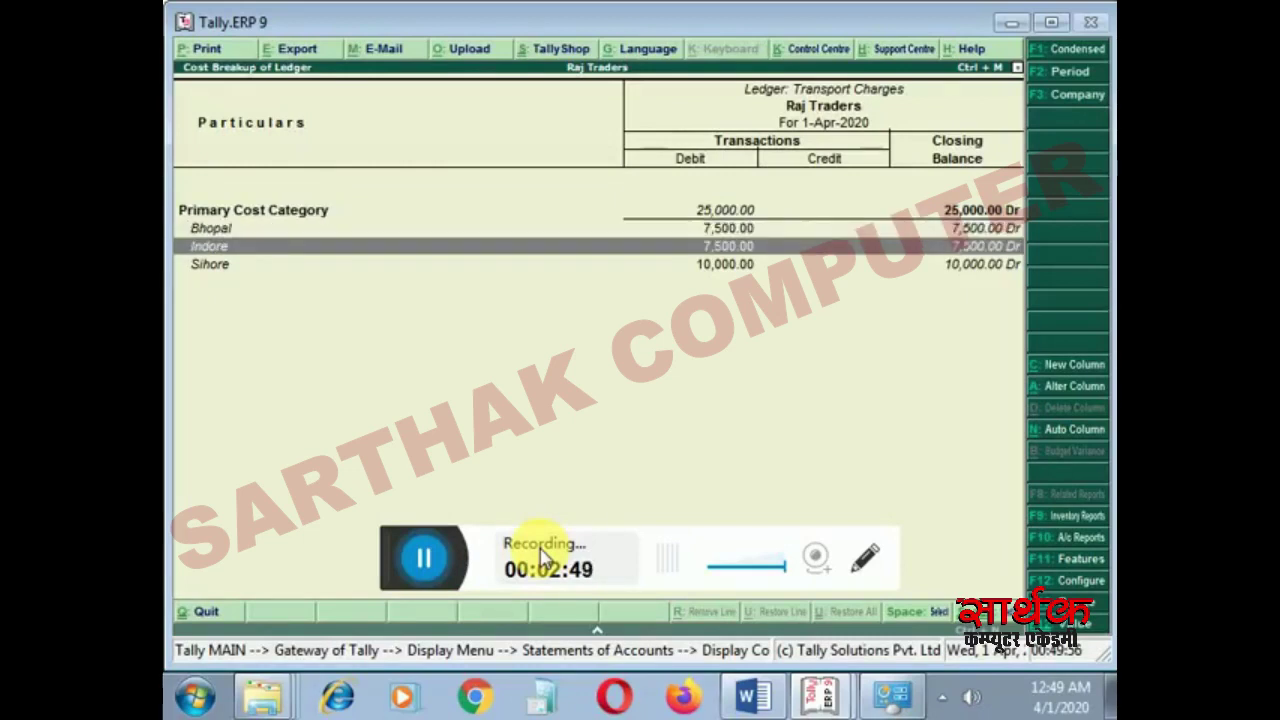
key(Down)
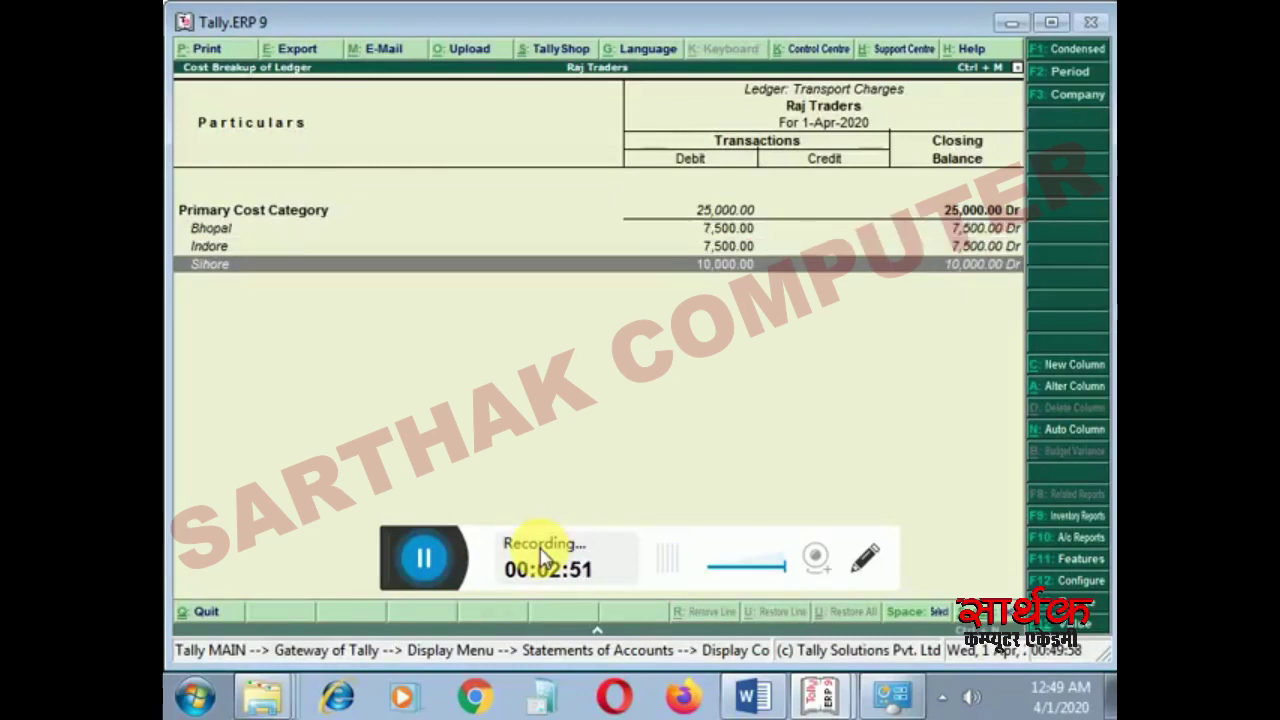
key(Up)
key(Up)
key(Up)
key(Down)
key(Down)
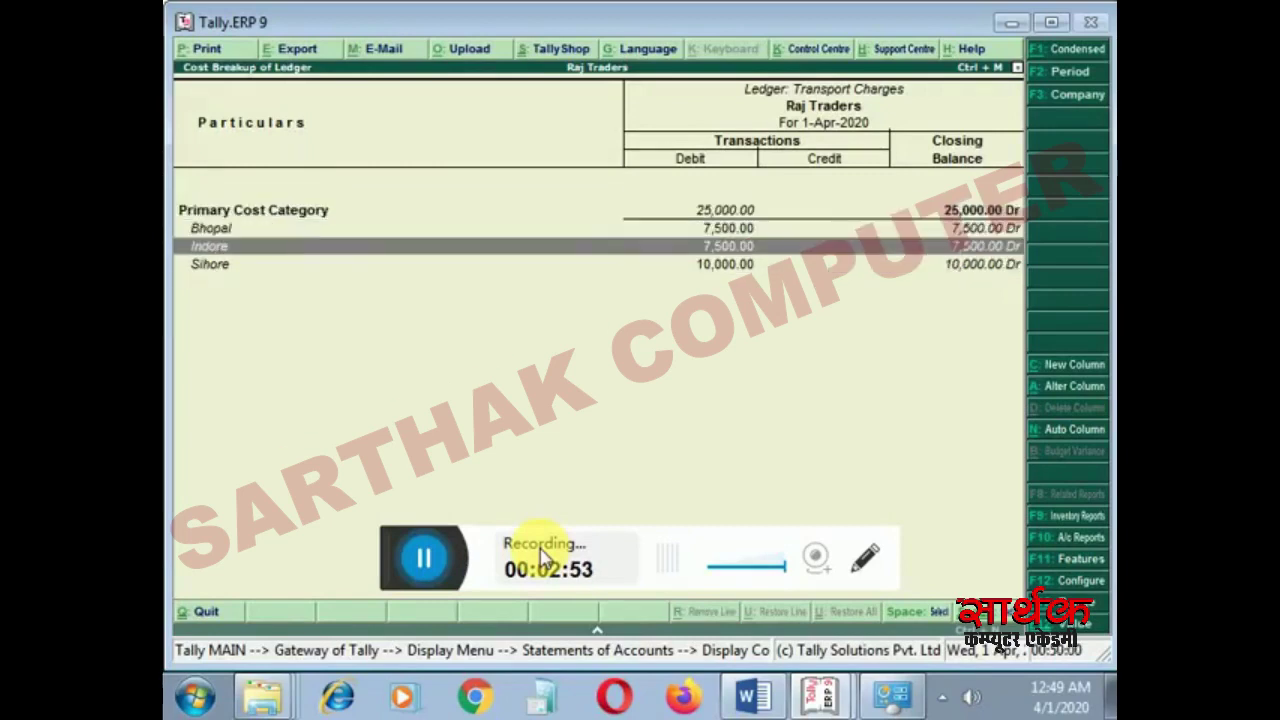
key(Up)
key(Up)
key(Down)
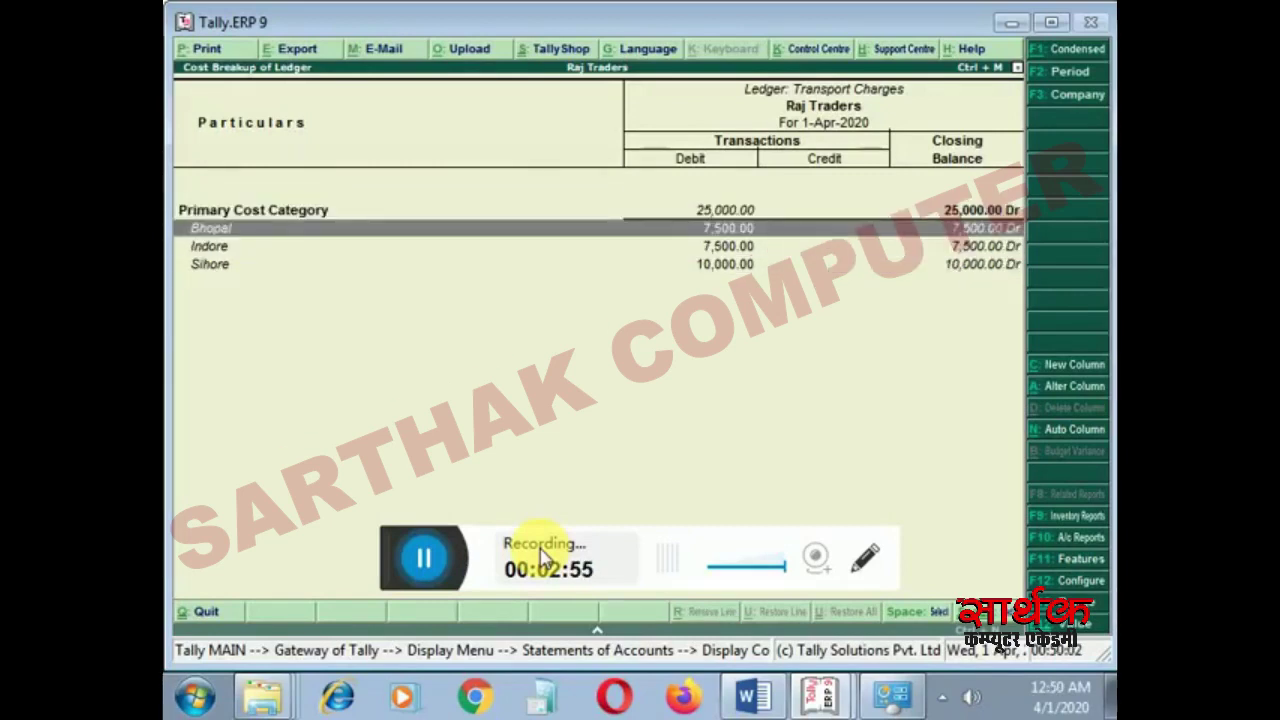
key(Down)
key(Down)
key(Up)
key(Up)
key(Up)
key(Down)
key(Down)
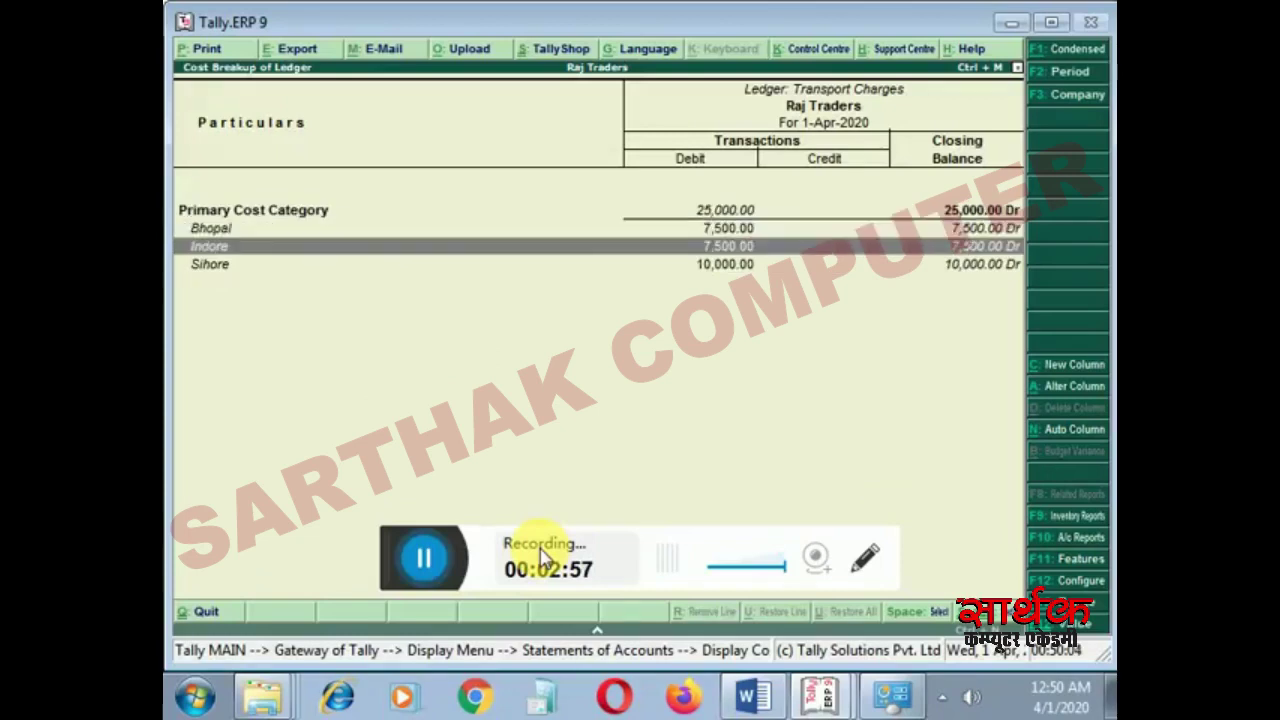
key(Down)
key(Up)
key(Up)
key(Up)
key(Down)
key(Down)
key(Down)
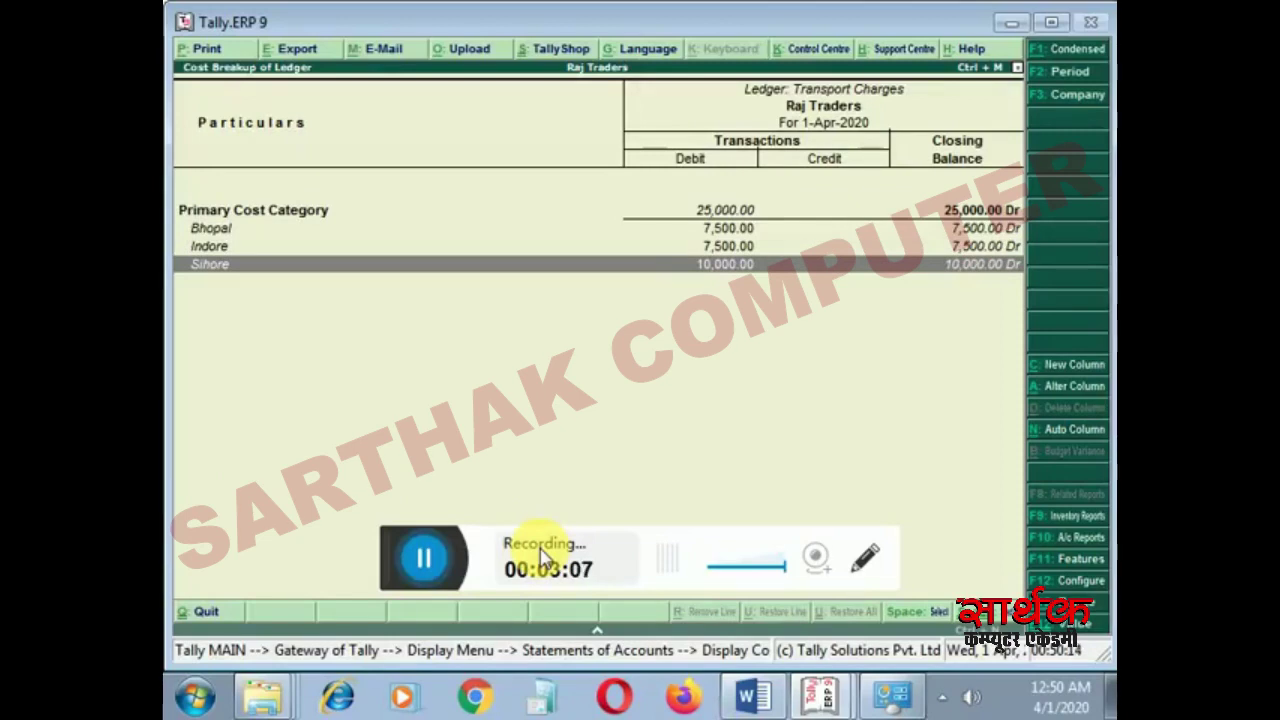
key(Escape)
key(Escape)
key(Escape)
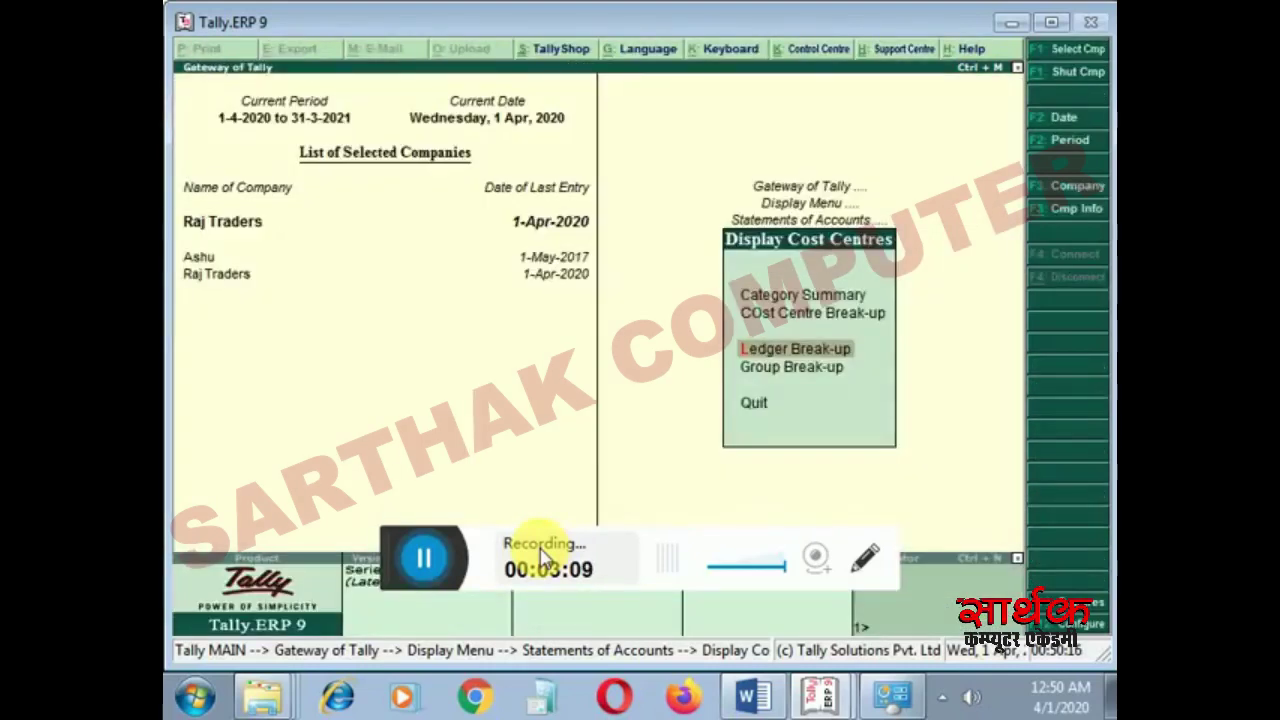
Display the cost centre Group Break-up for the Expenses (Indirect) group
key(Down)
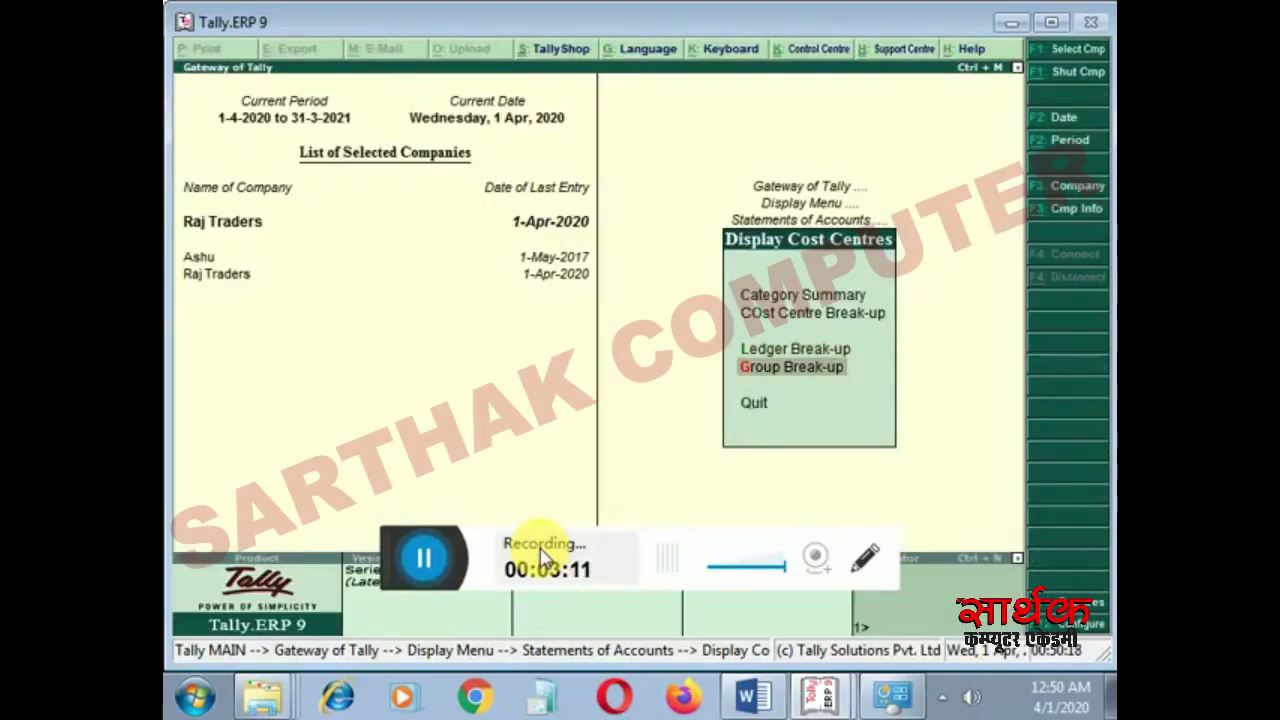
key(Return)
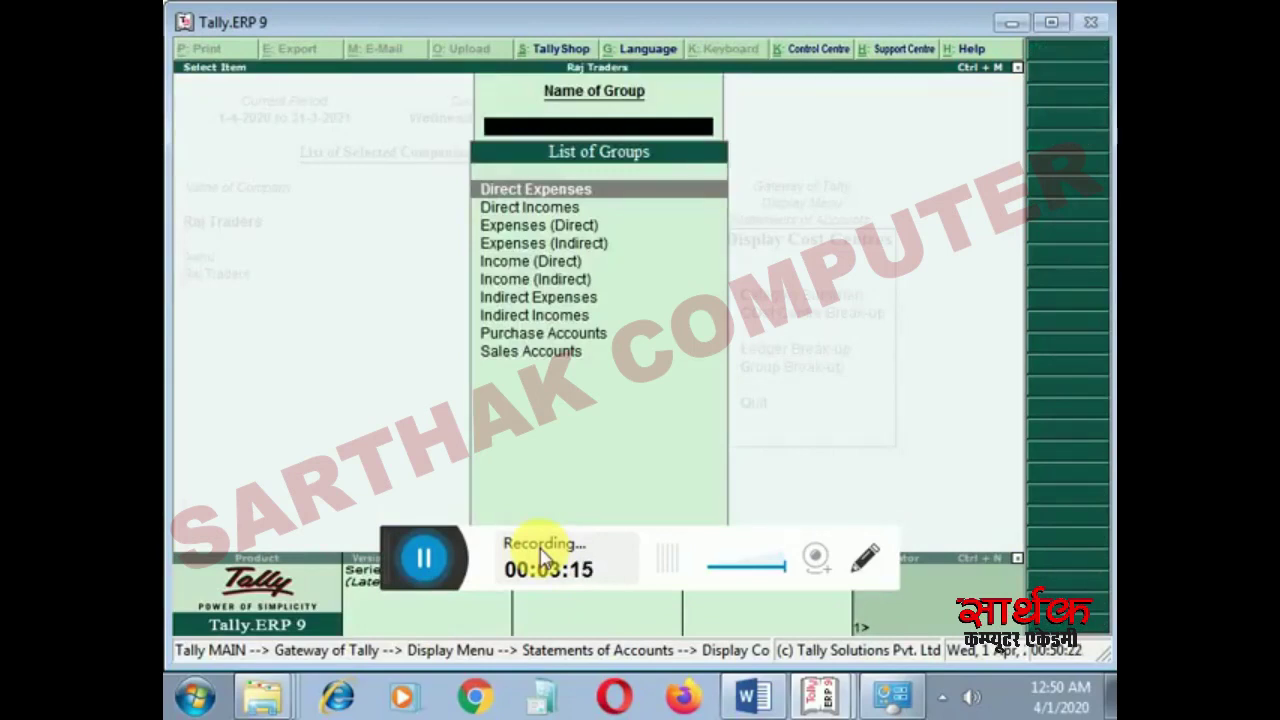
key(Down)
key(Down)
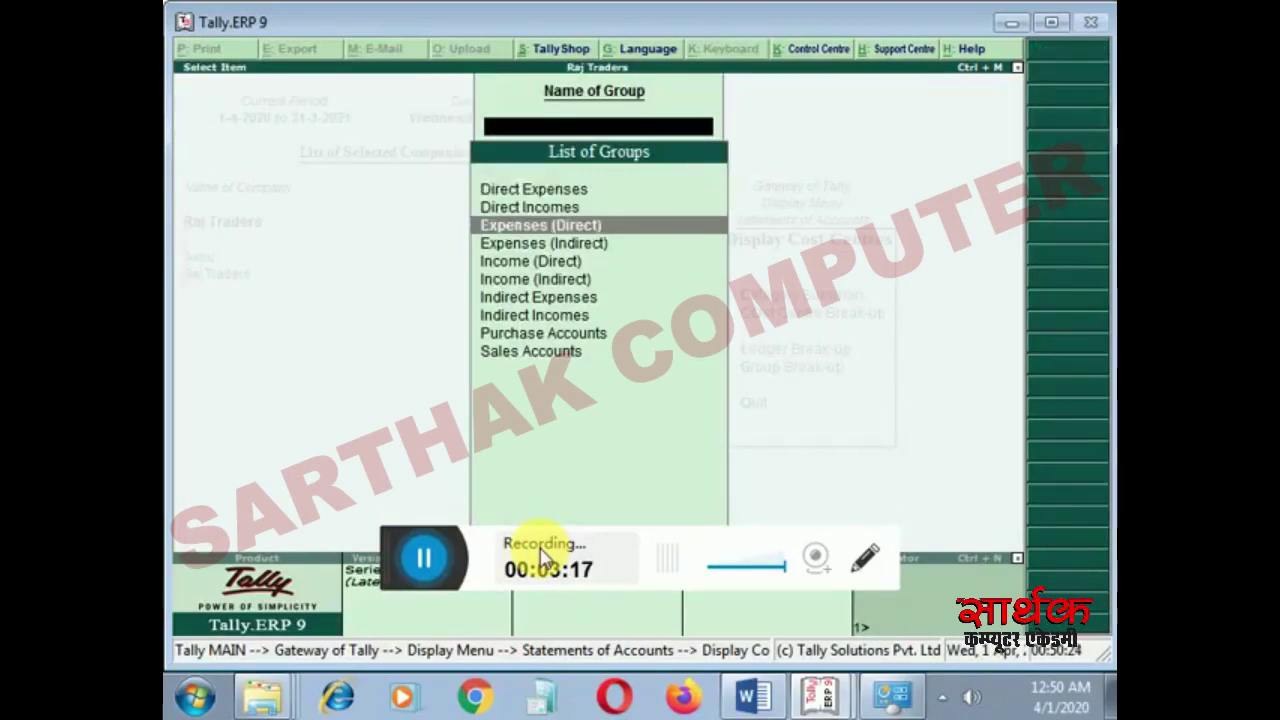
key(Down)
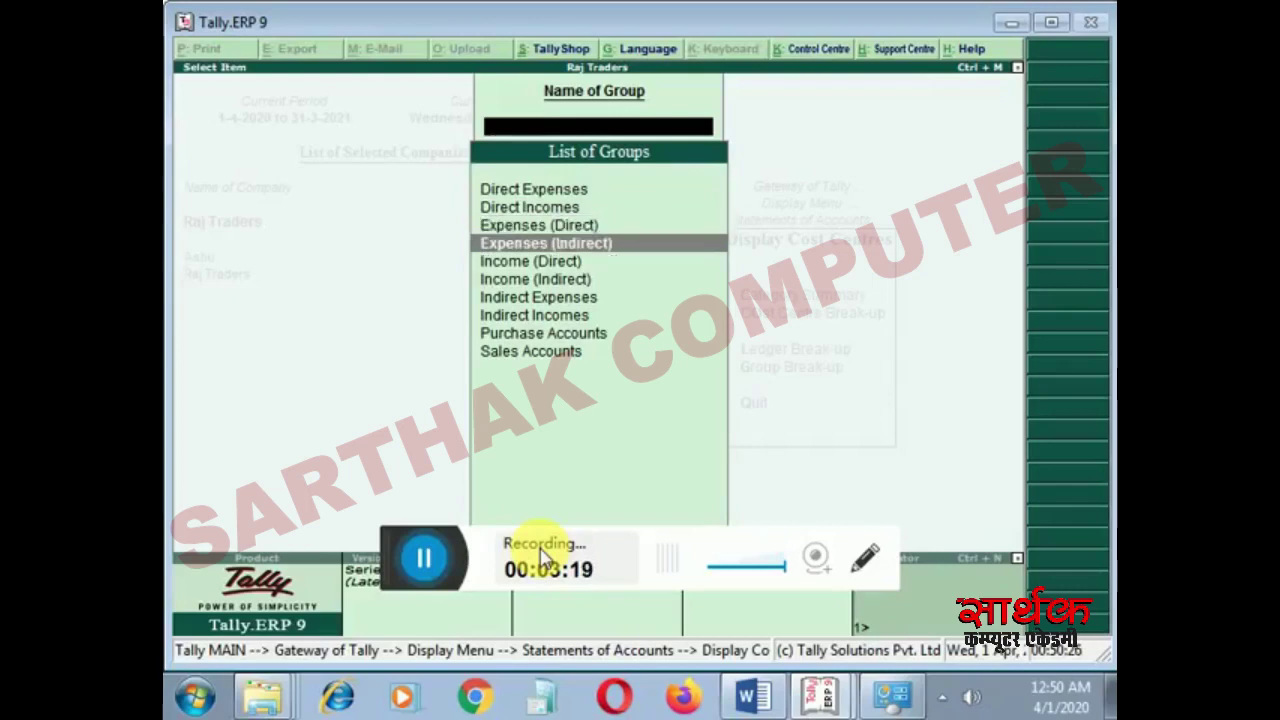
key(Down)
key(Up)
key(Up)
key(Down)
key(Return)
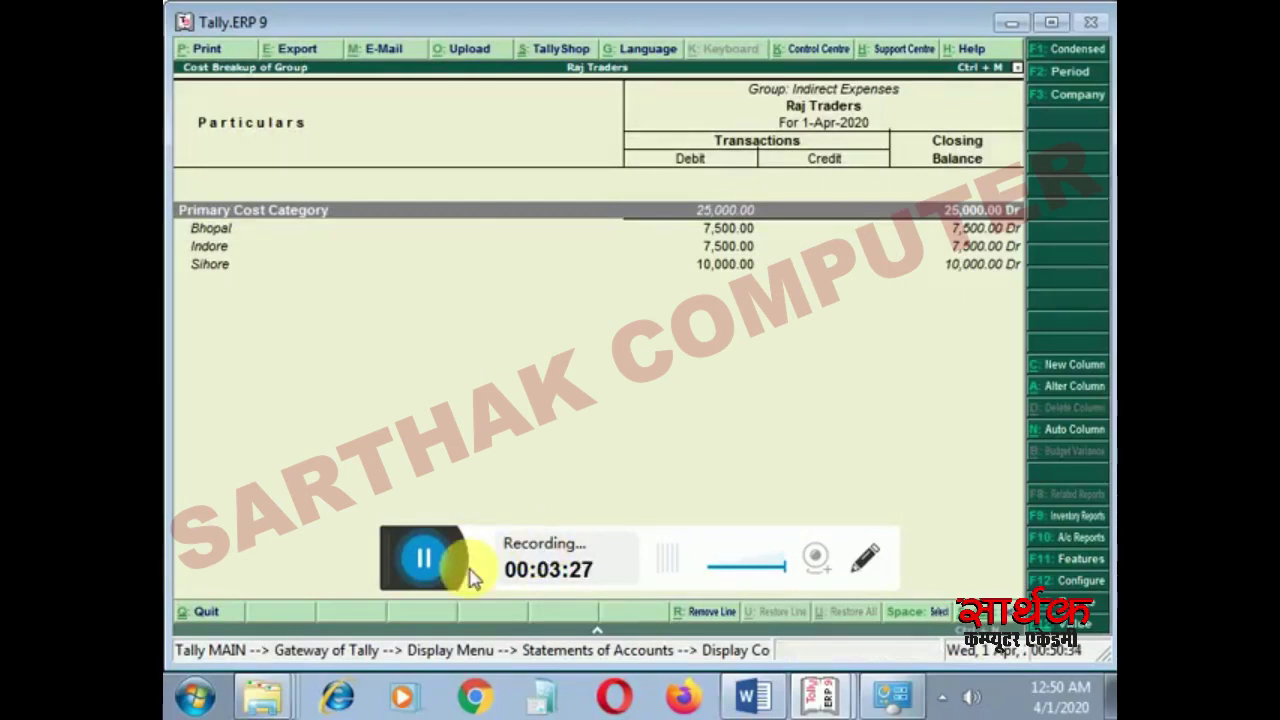
Display the cost centre Group Break-up for the Sales Accounts group, and close it
key(Escape)
key(Down)
key(Down)
key(Down)
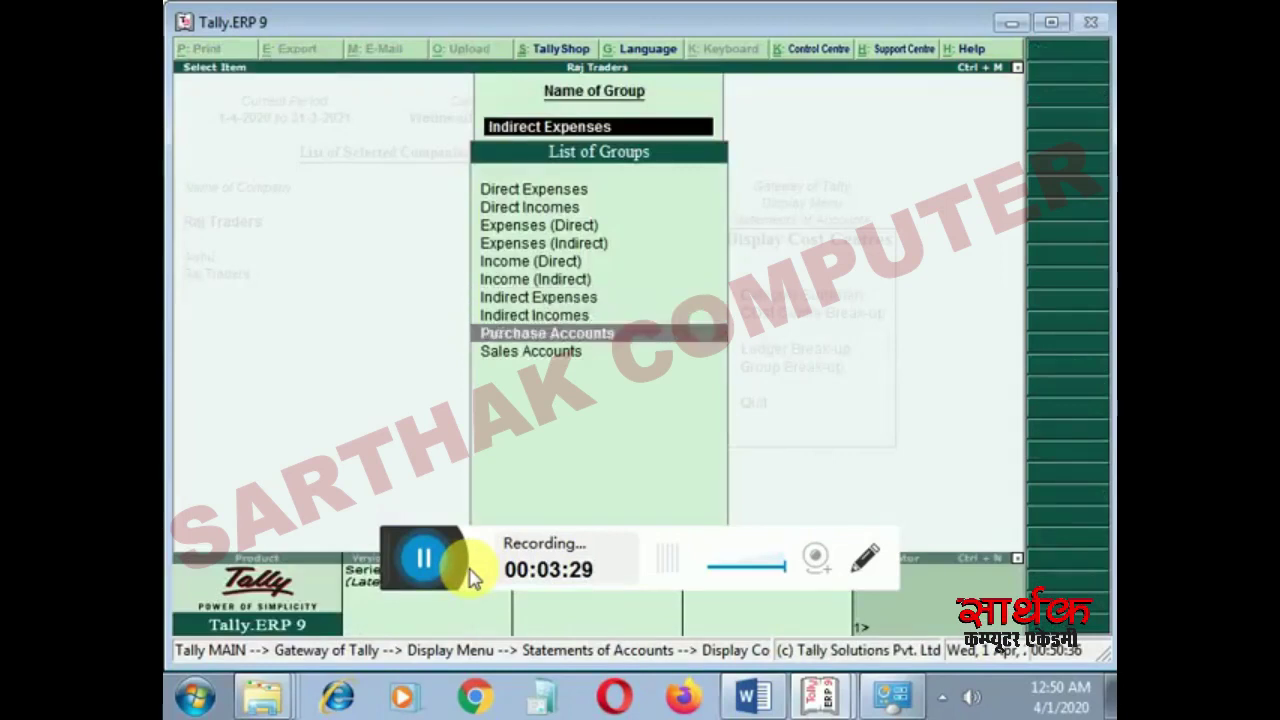
key(Return)
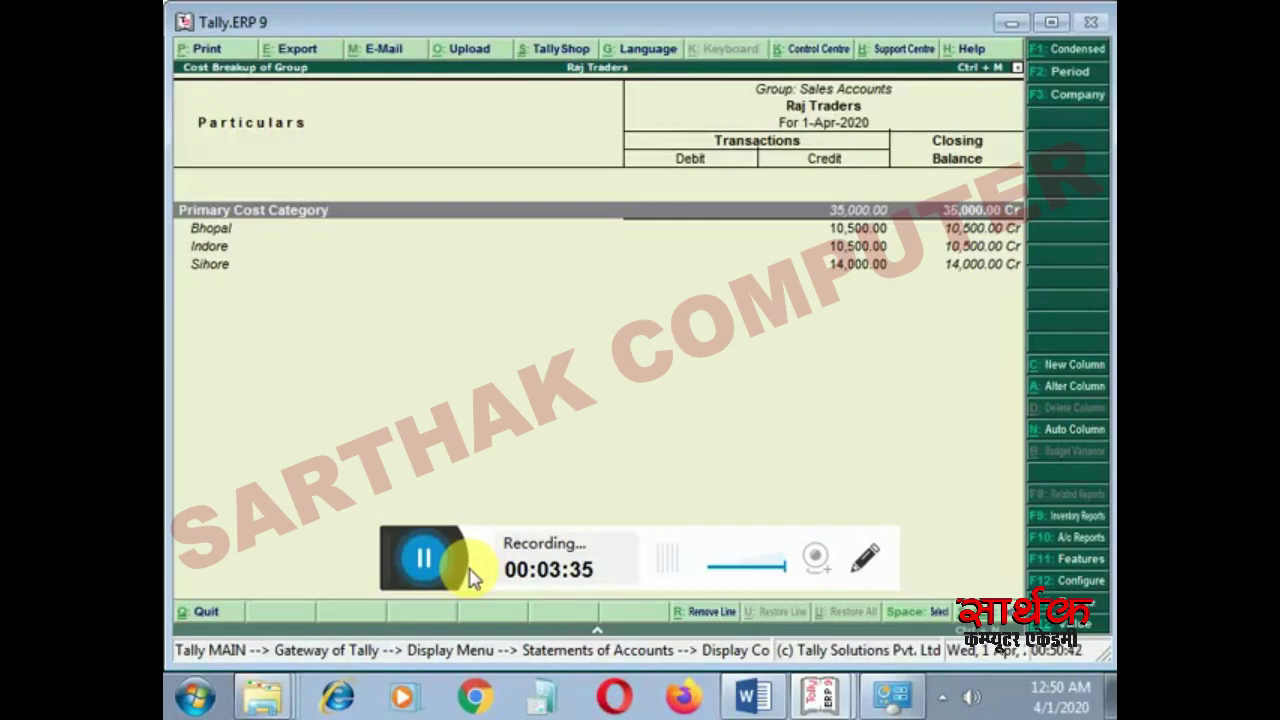
key(Escape)
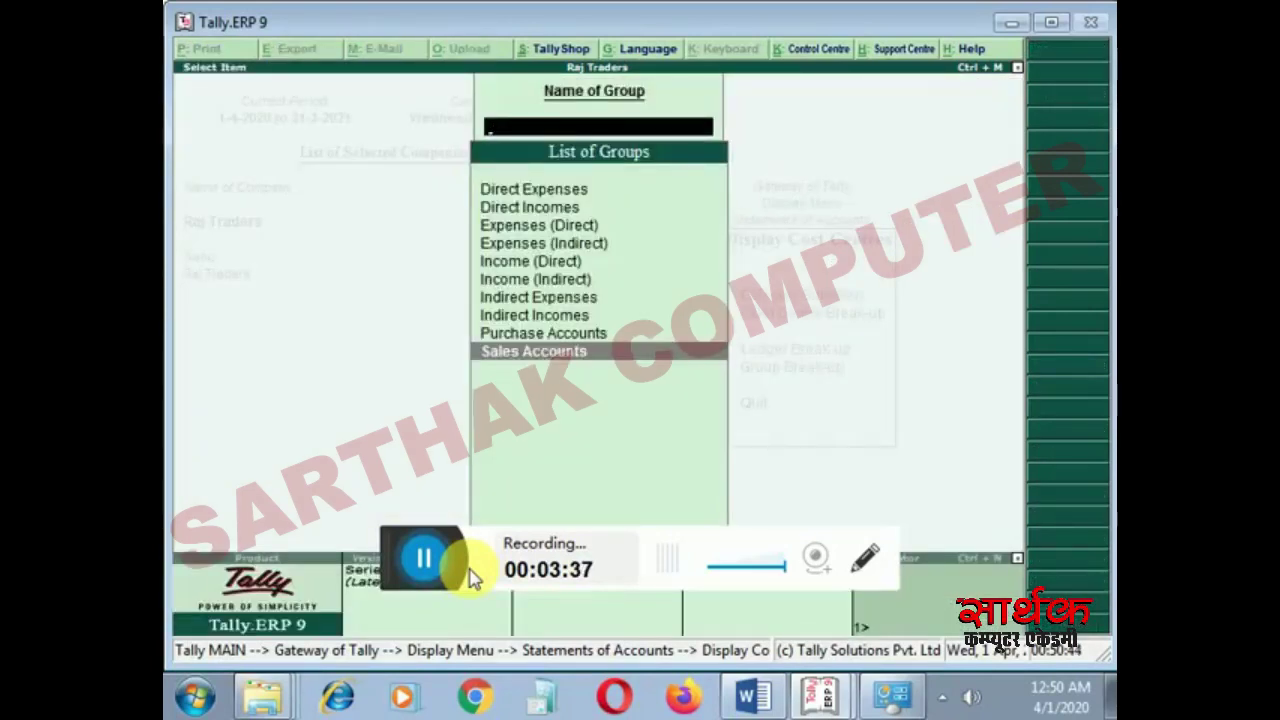
key(Escape)
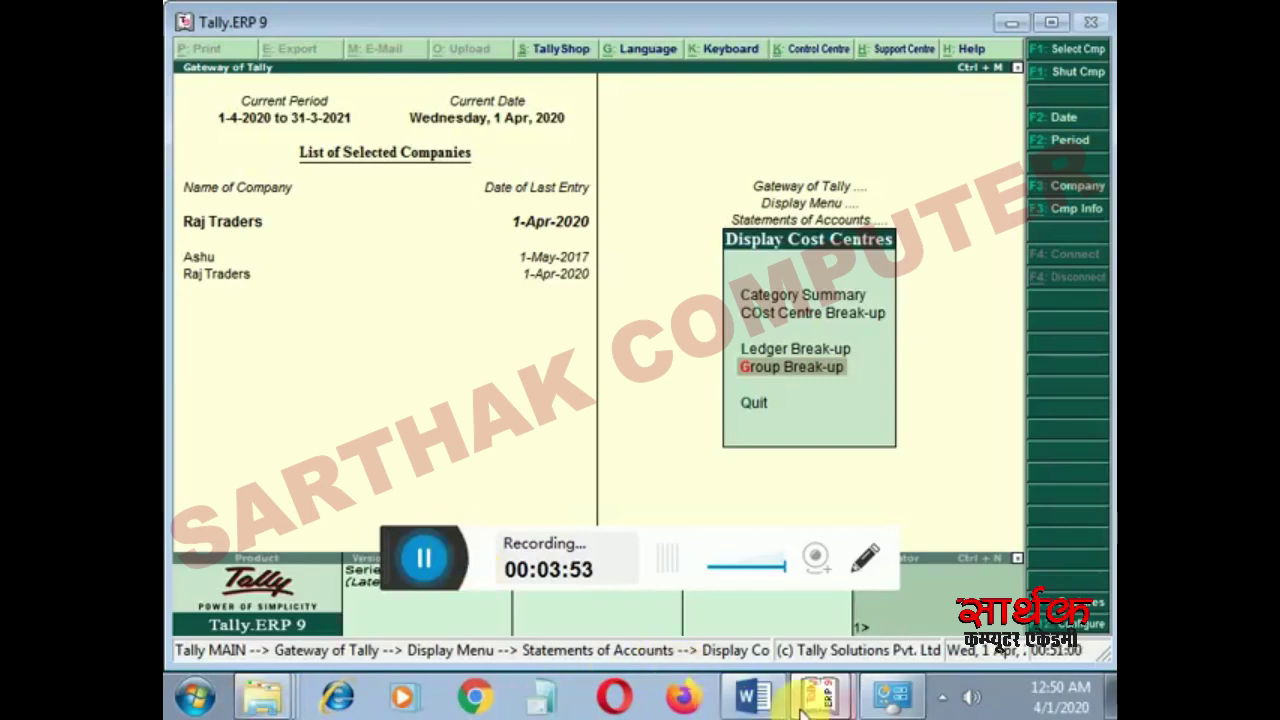
Check the Unit-3 topic list in the Word document, and go back to the Gateway of Tally
click(752, 697)
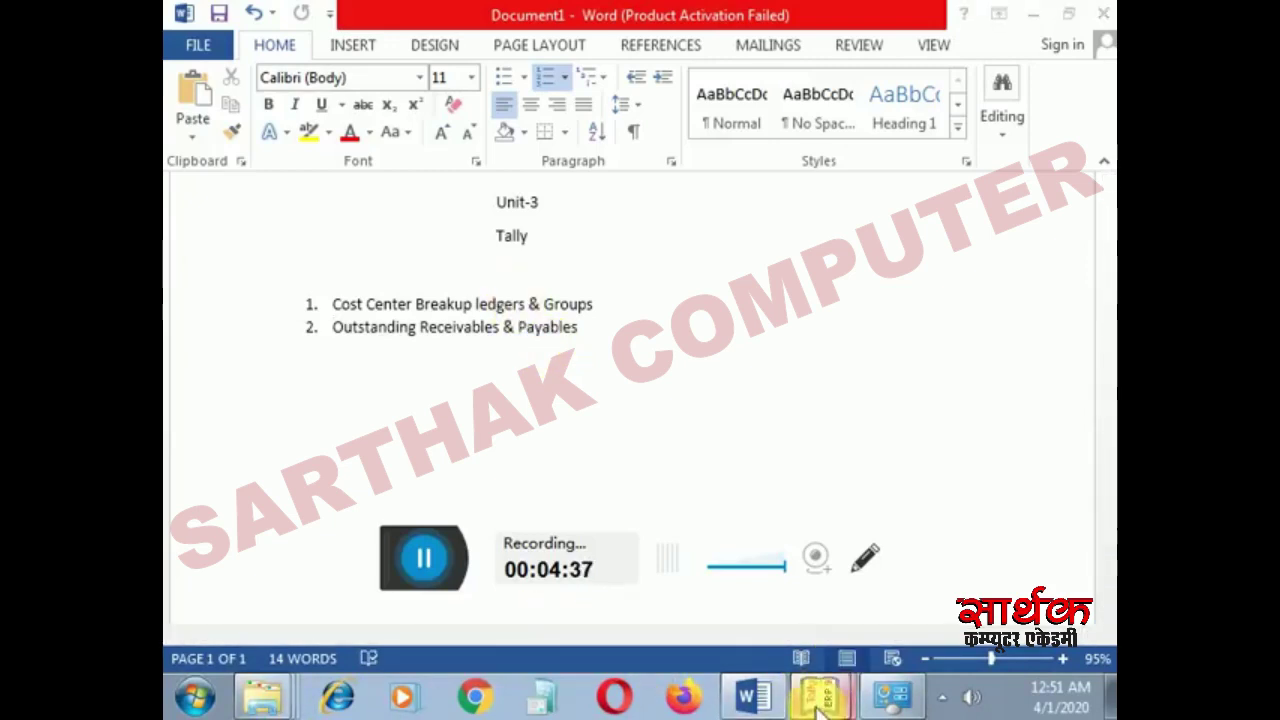
click(808, 658)
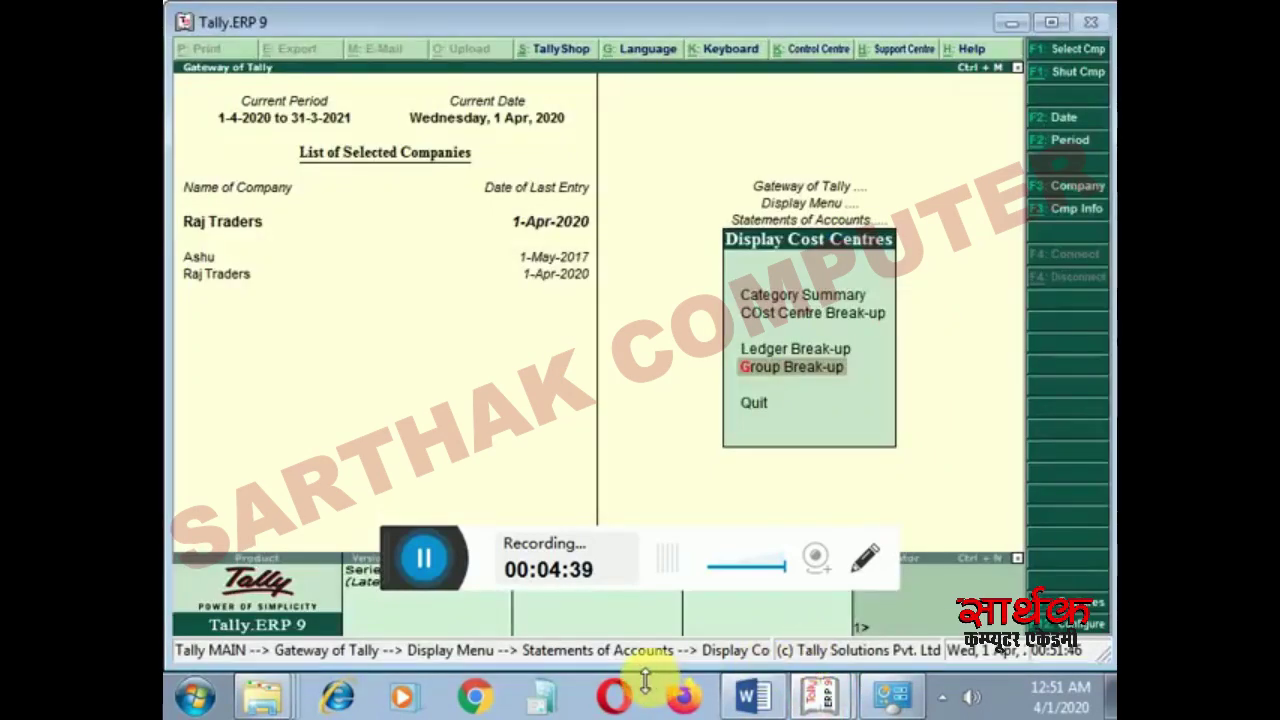
key(Escape)
key(Escape)
key(Escape)
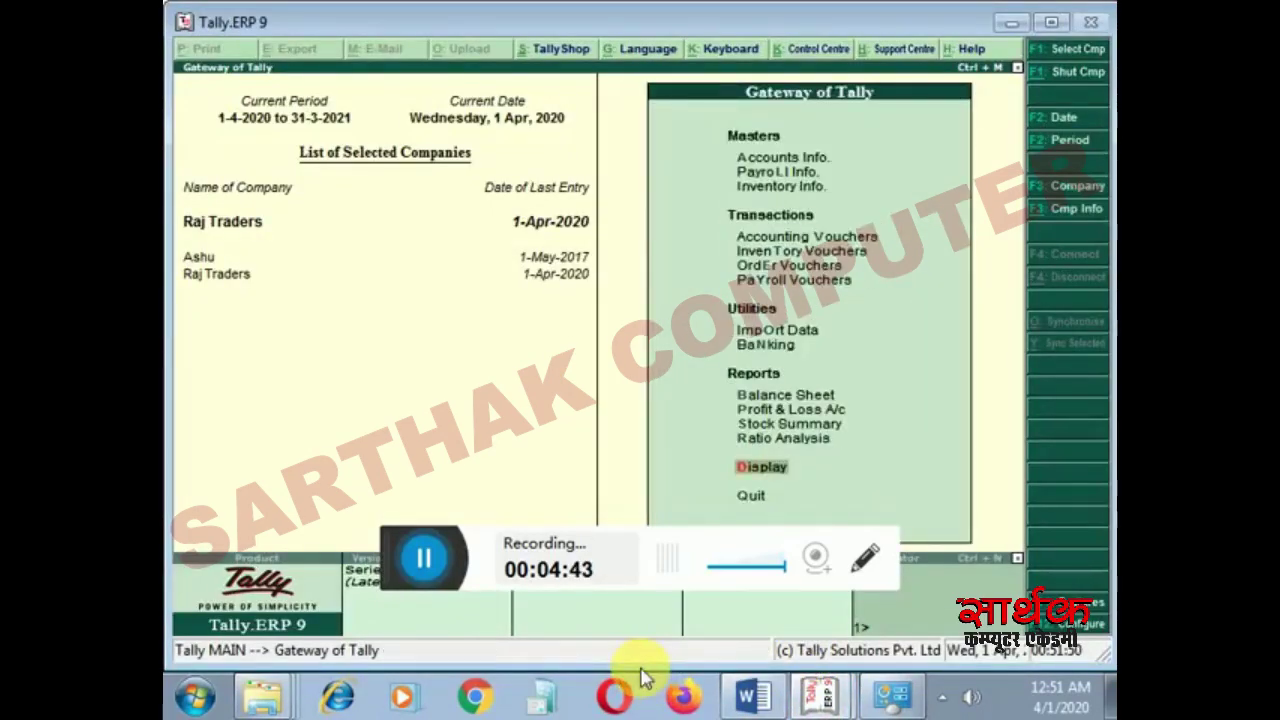
Look through the Cost Centres display options under Statements of Accounts, and return to the Gateway of Tally
key(Up)
key(Up)
key(Down)
key(Down)
key(Return)
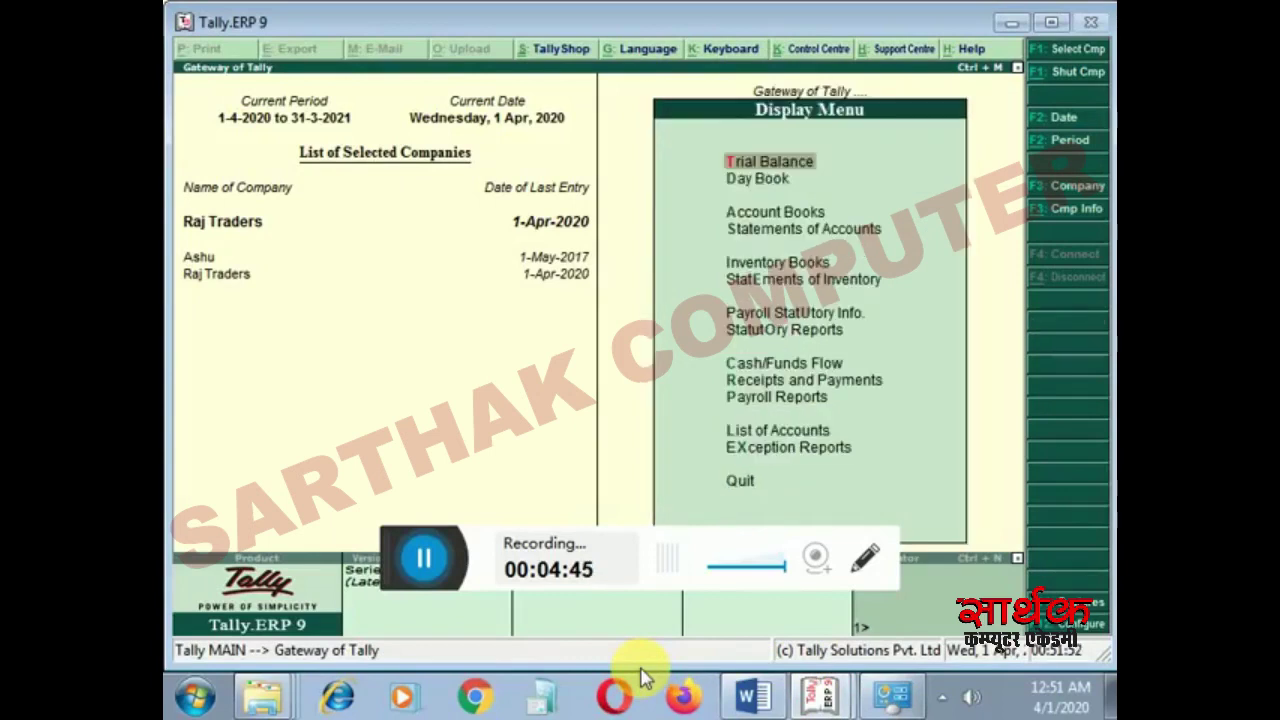
key(Down)
key(Down)
key(Down)
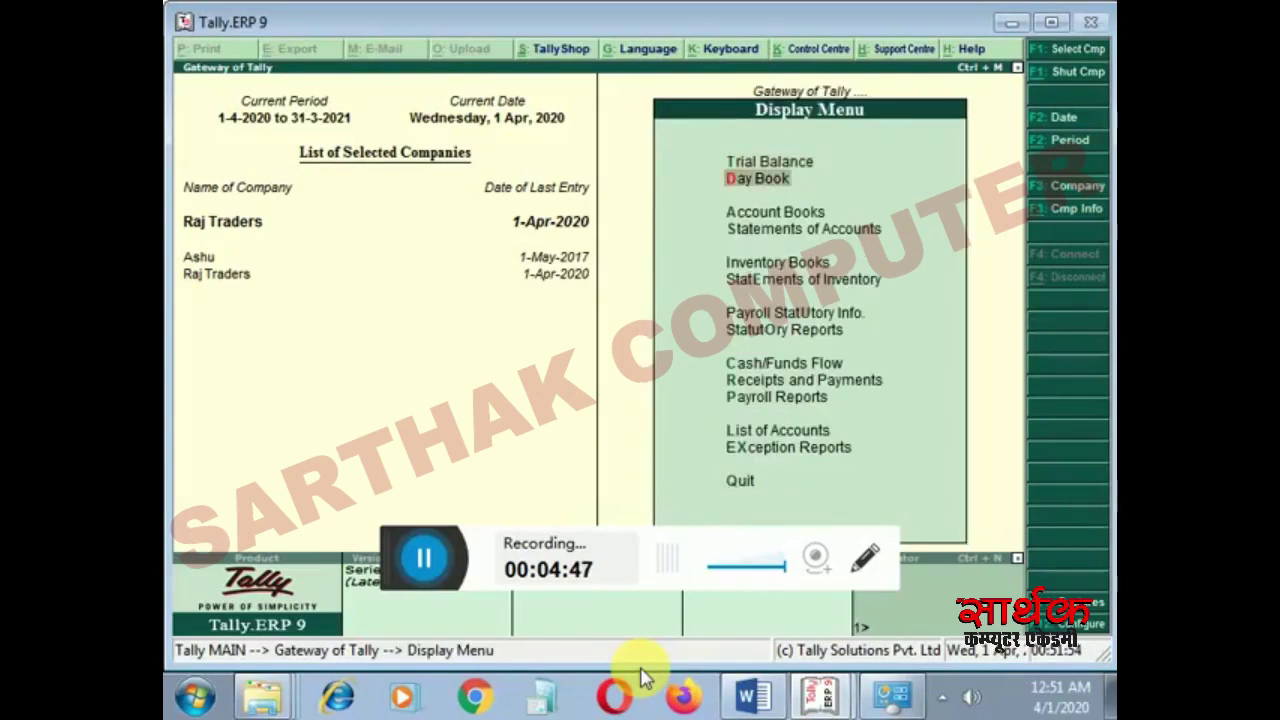
key(Return)
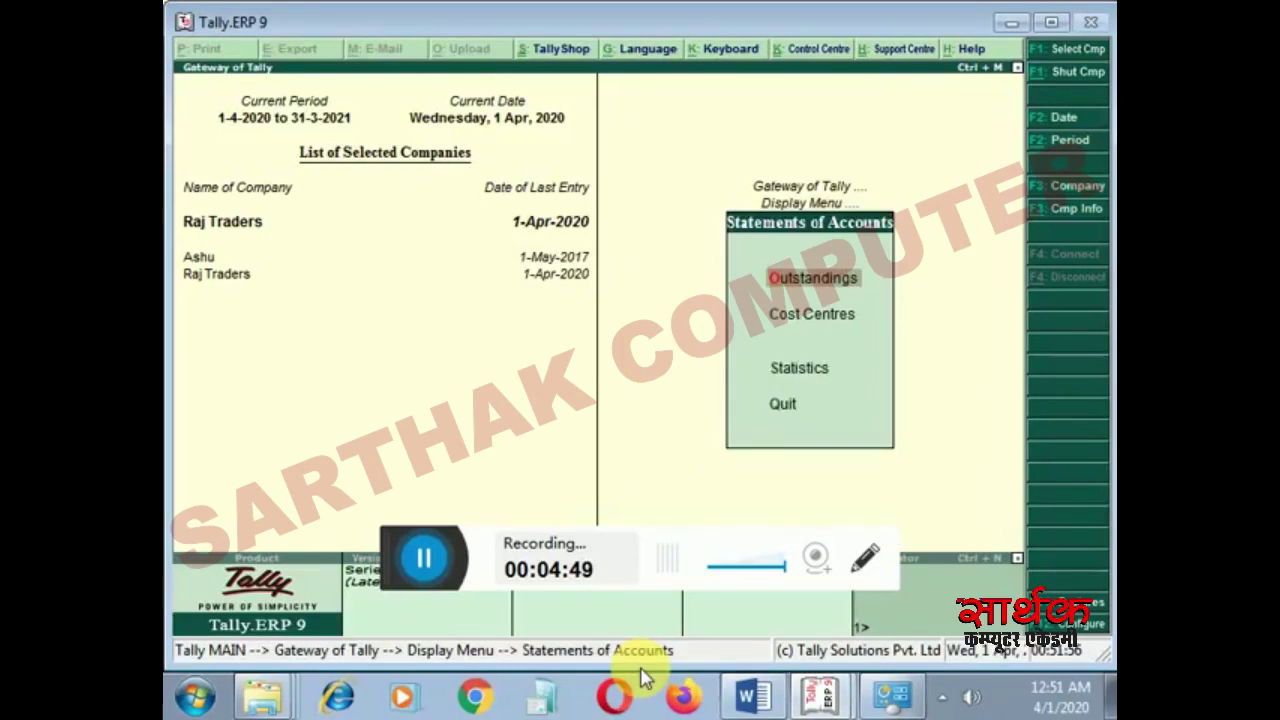
key(Down)
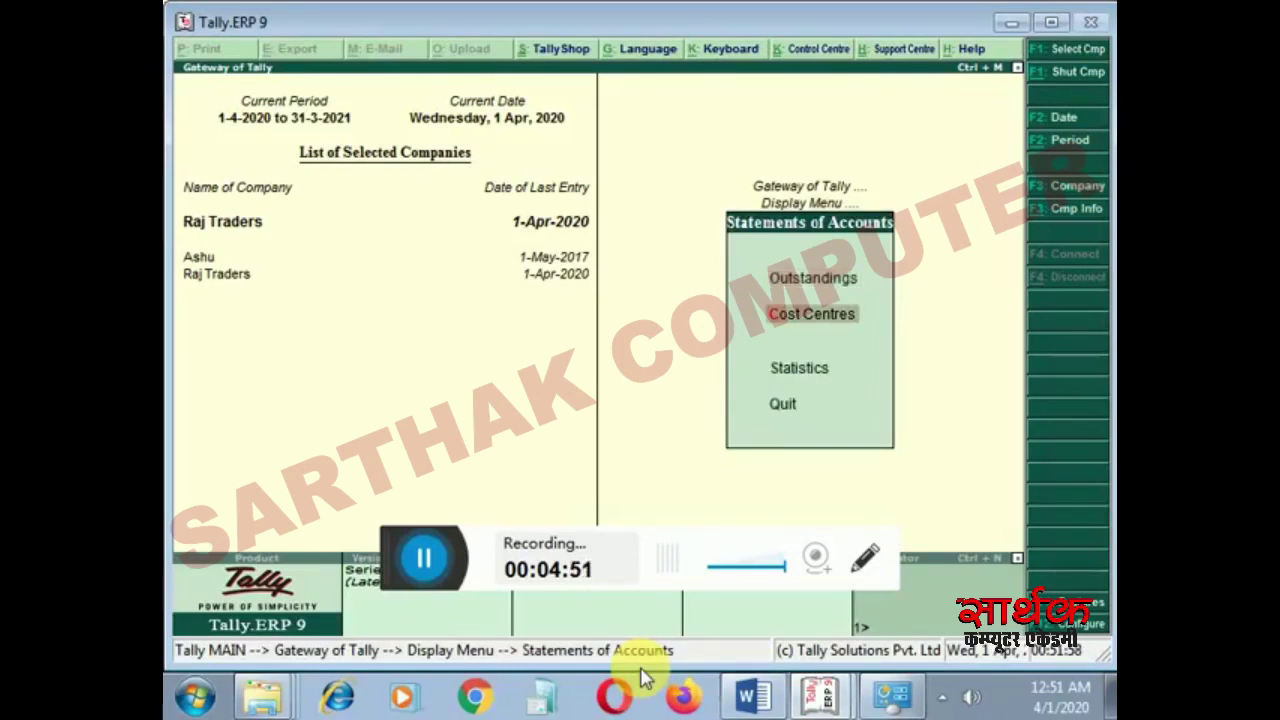
key(Return)
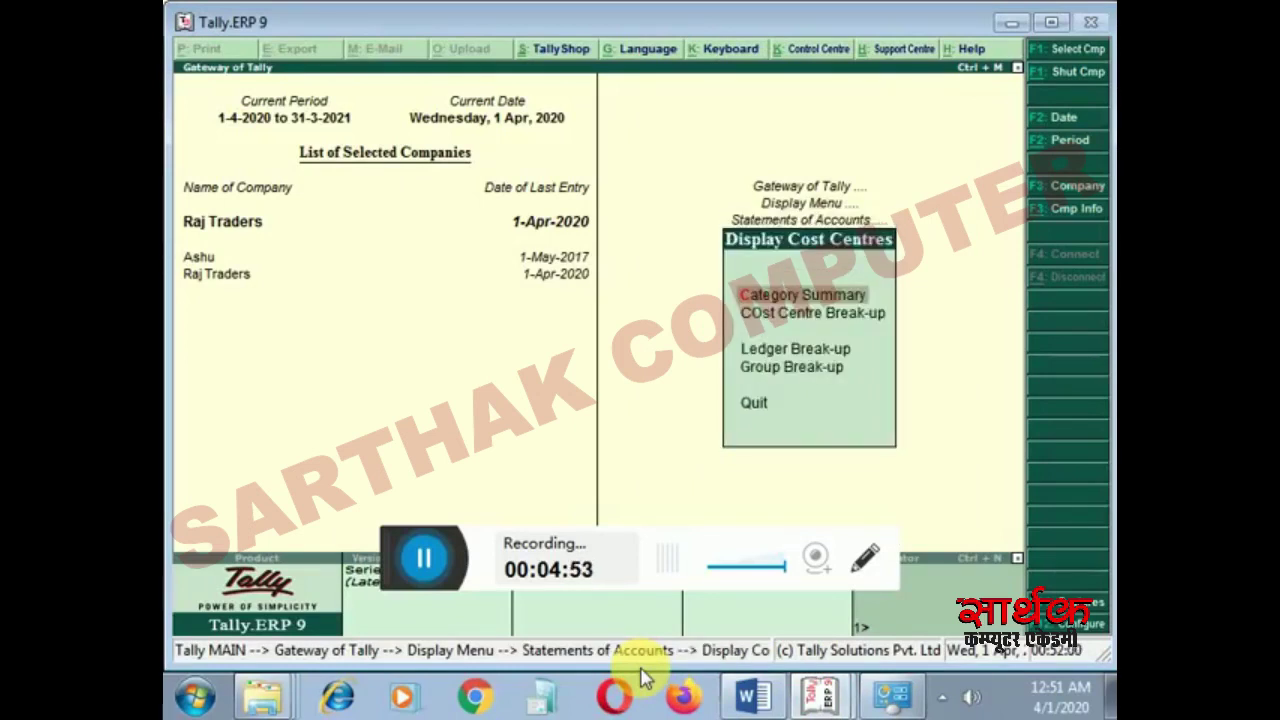
key(Escape)
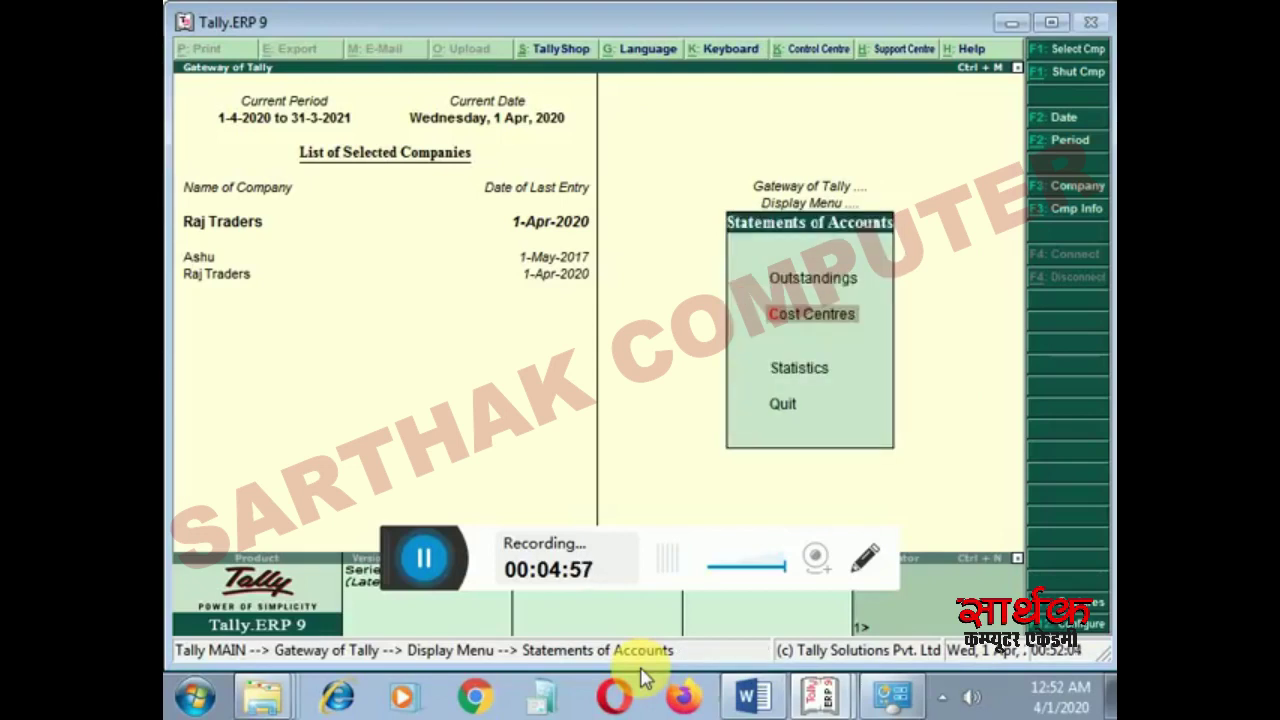
key(Up)
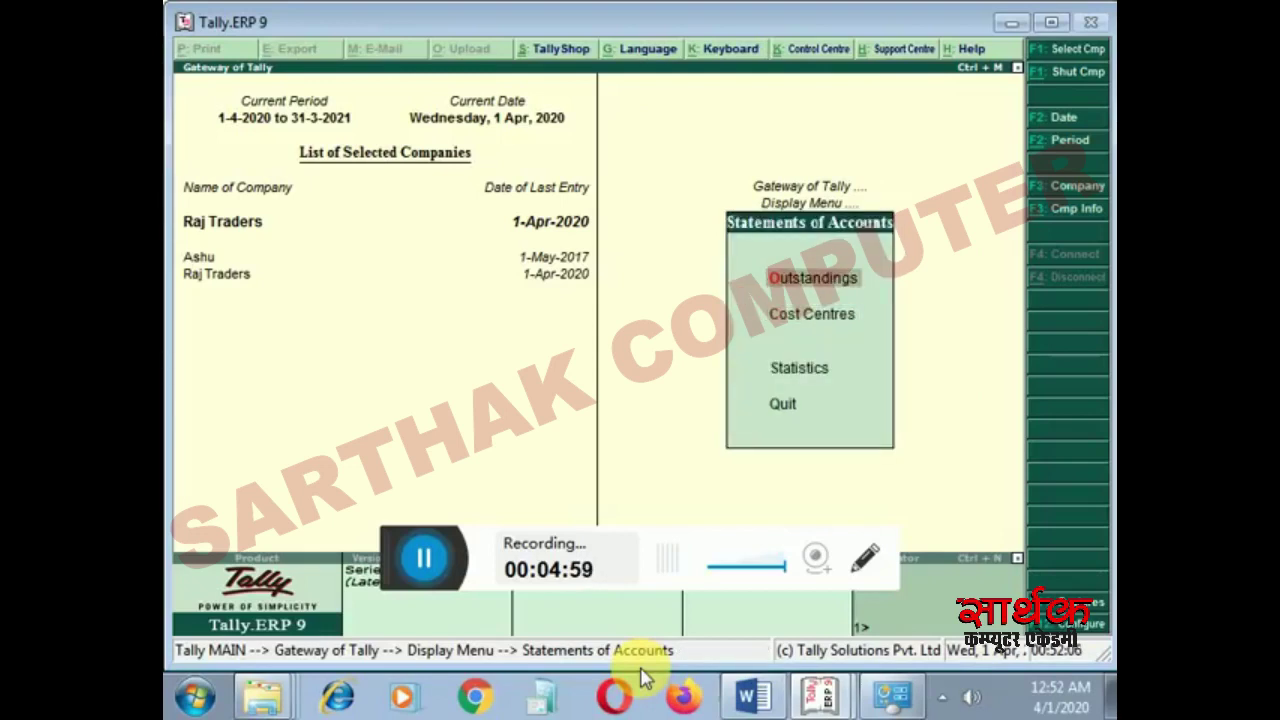
key(Escape)
key(Escape)
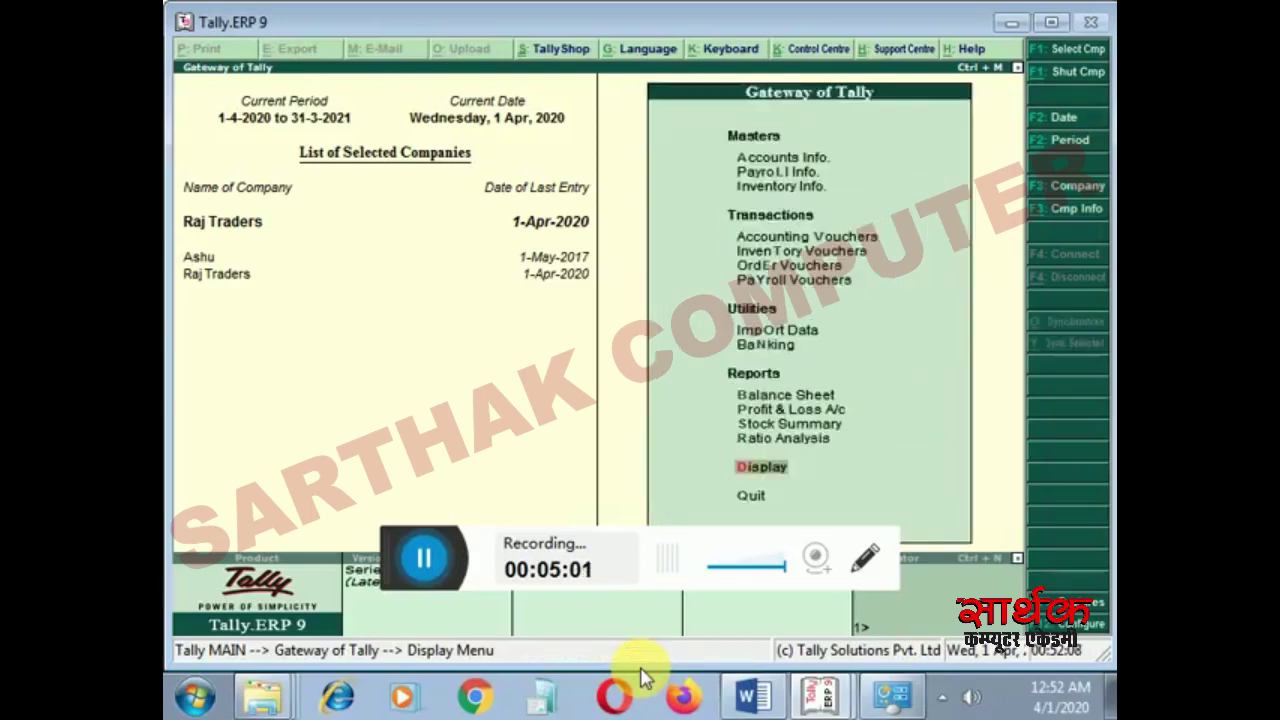
Open the Outstandings reports under Statements of Accounts
key(Return)
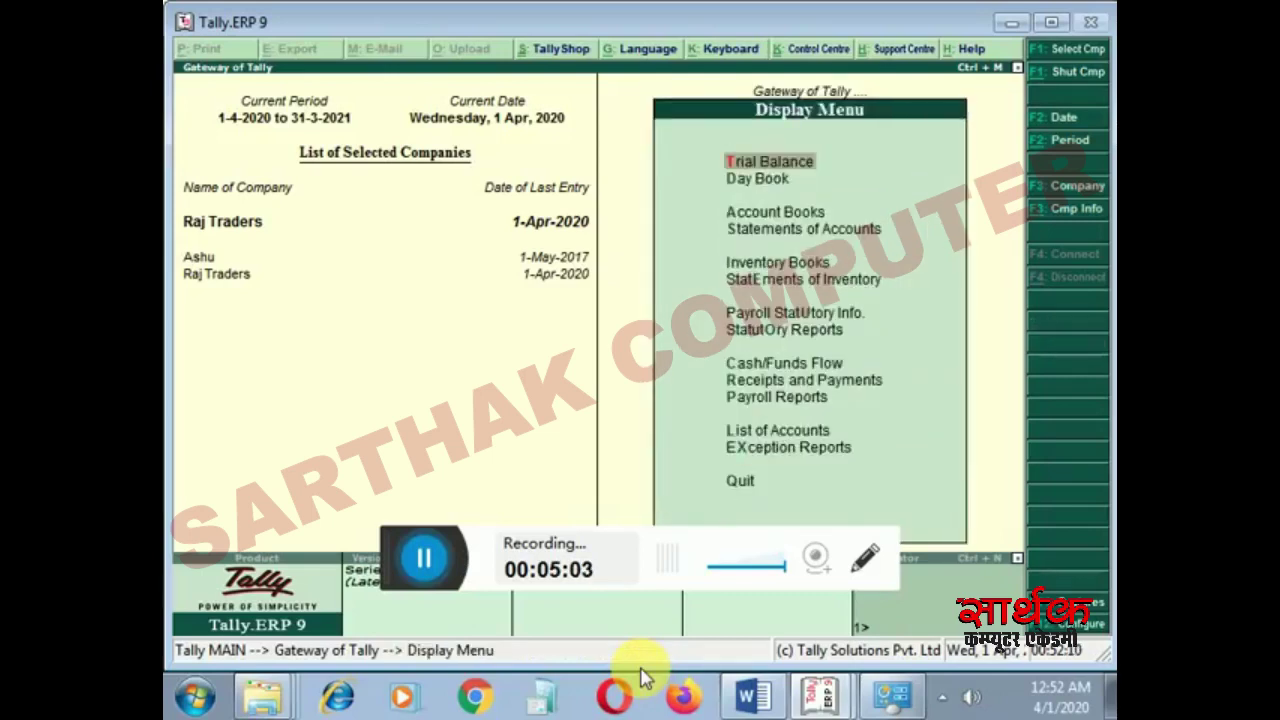
key(Down)
key(Down)
key(Down)
key(Return)
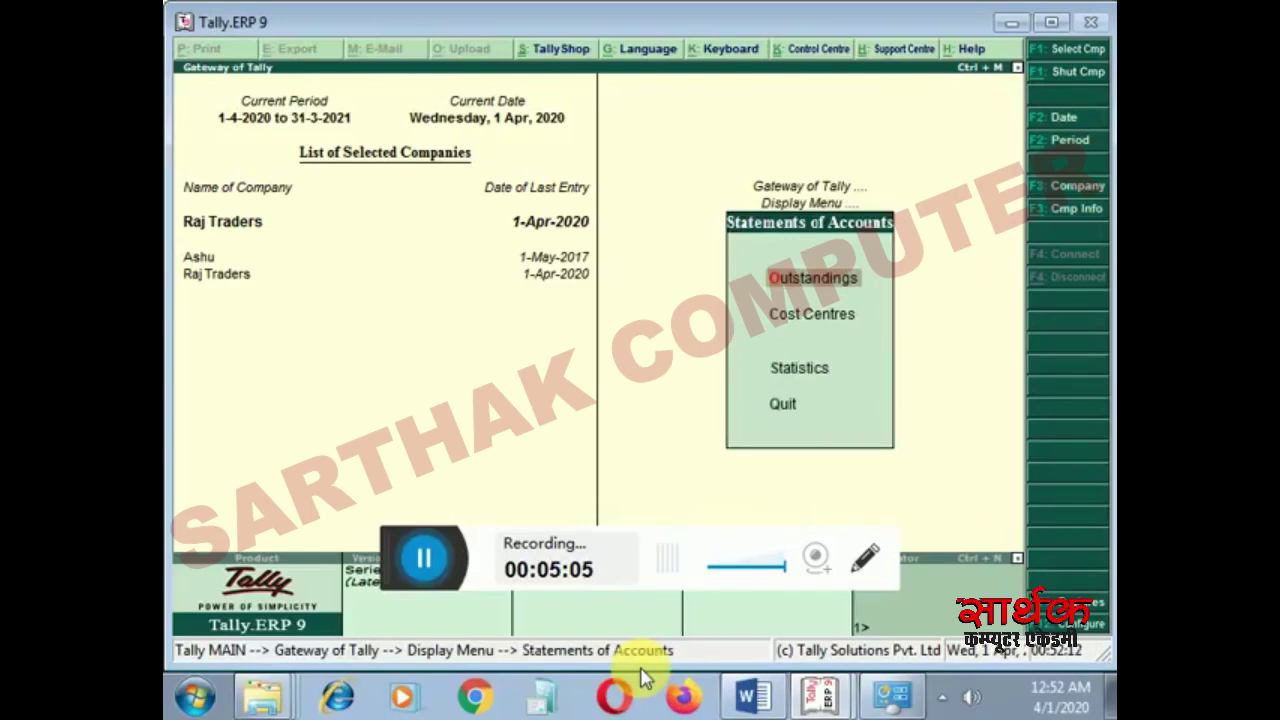
key(Return)
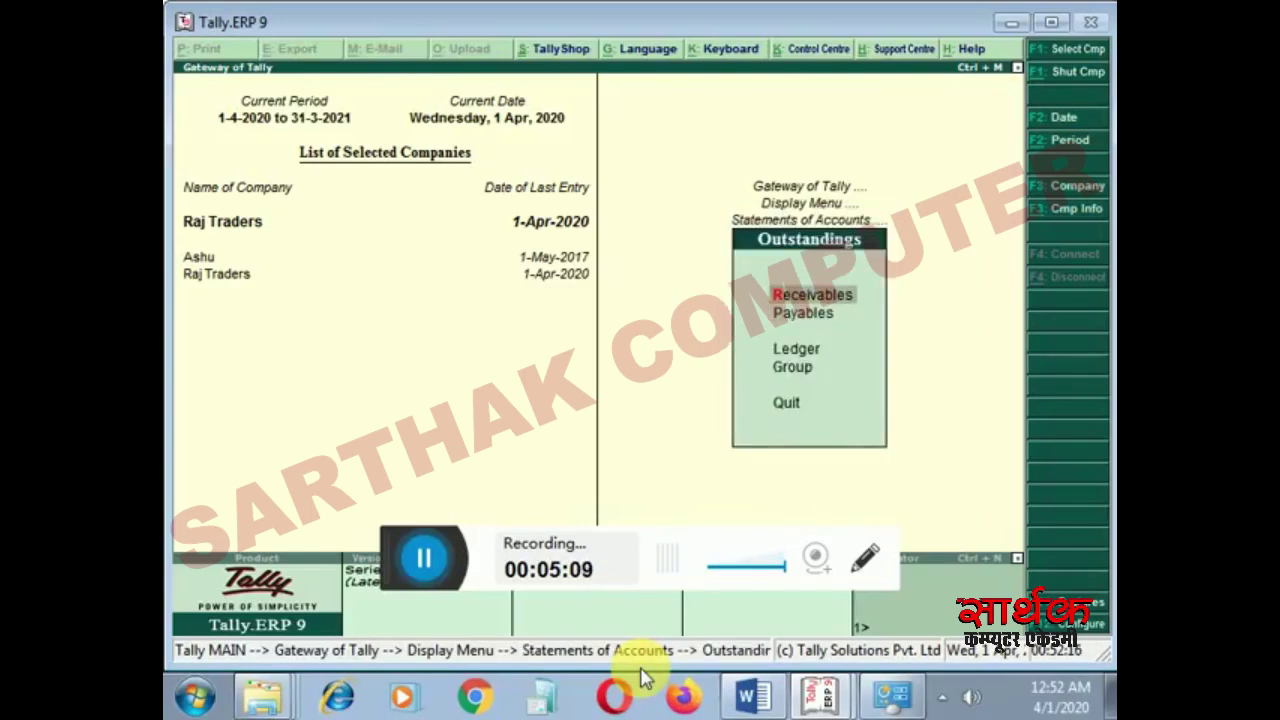
Display the outstanding bills of the Sundry Debtors group, examine each party's pending amount and due date, and close the report
key(Down)
key(Up)
key(g)
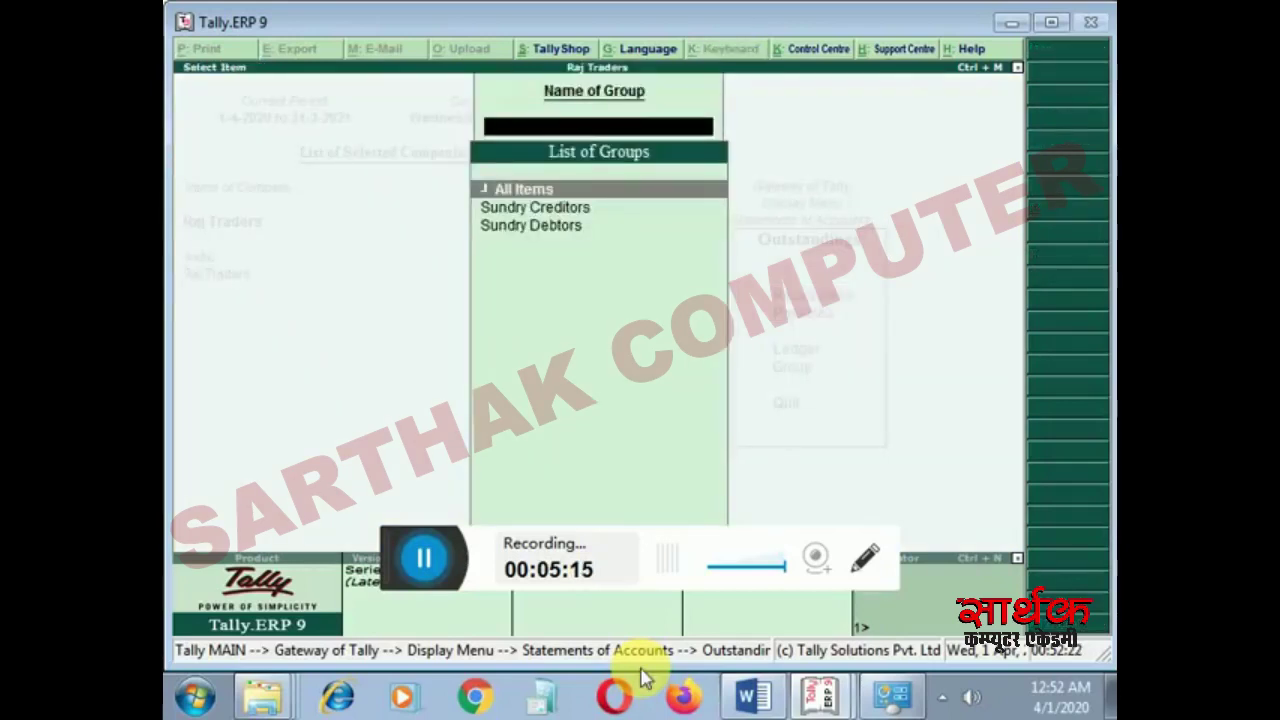
key(Down)
key(Down)
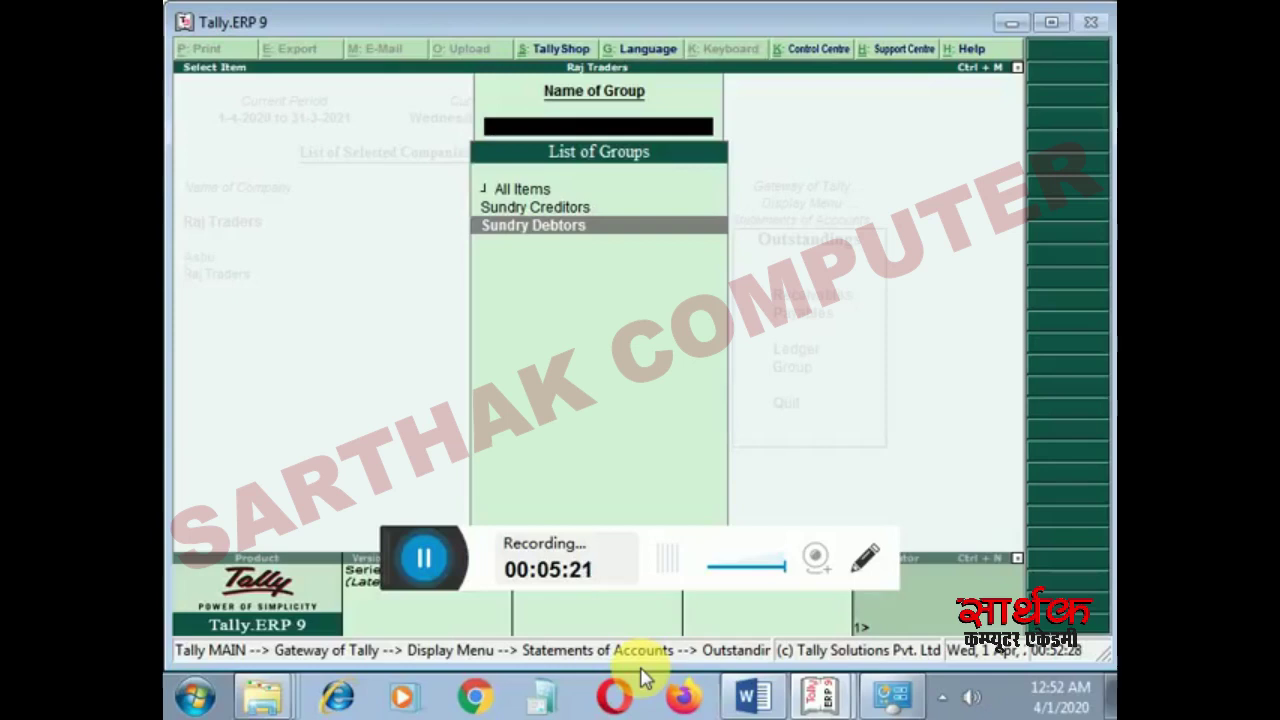
key(Return)
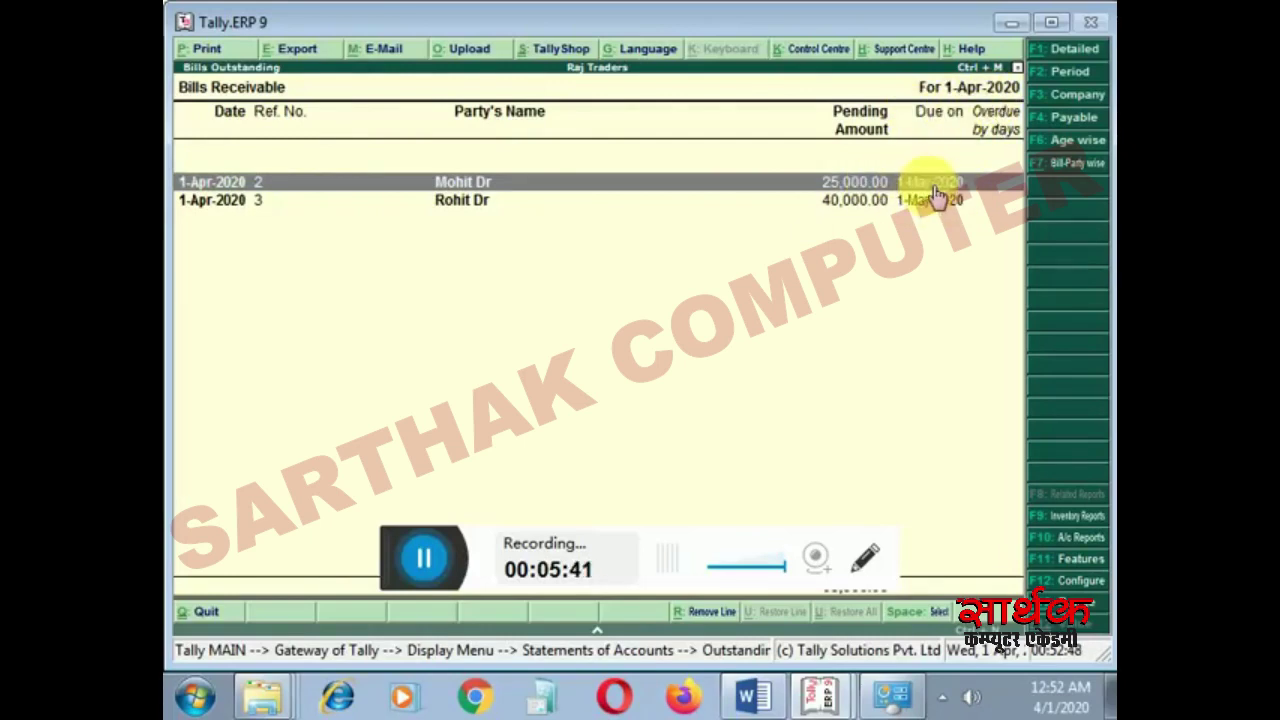
key(Down)
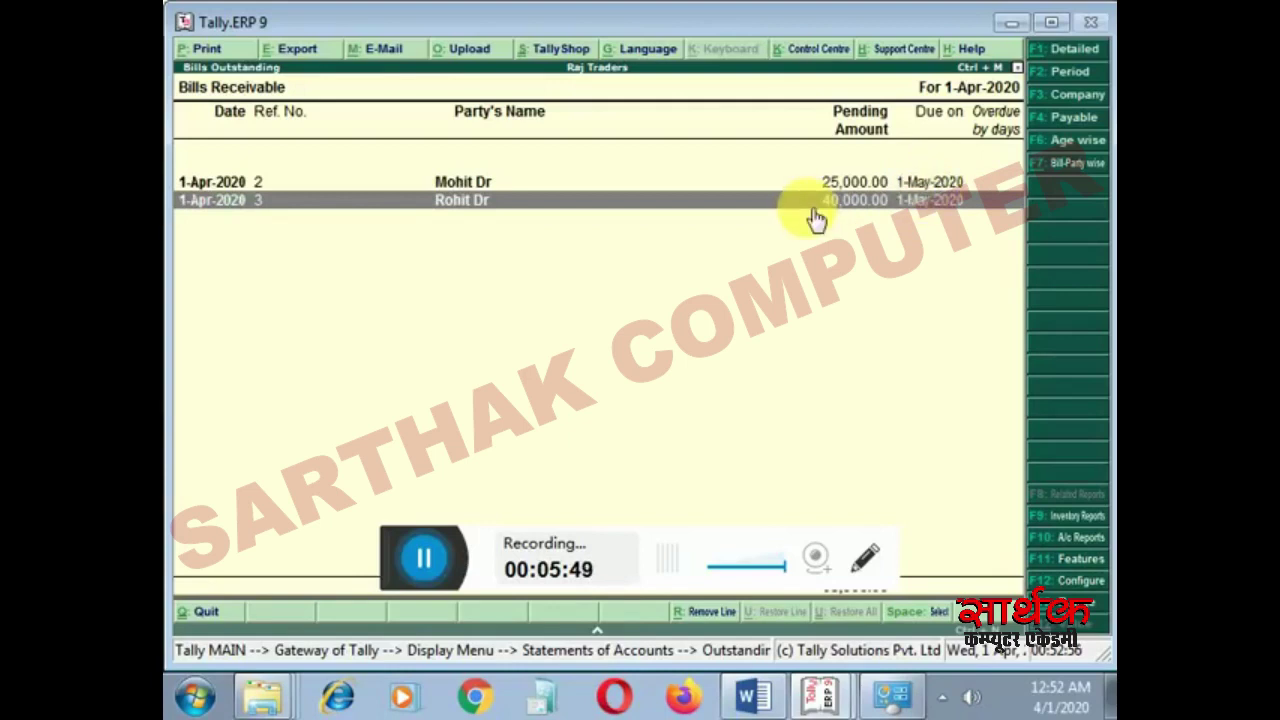
key(Escape)
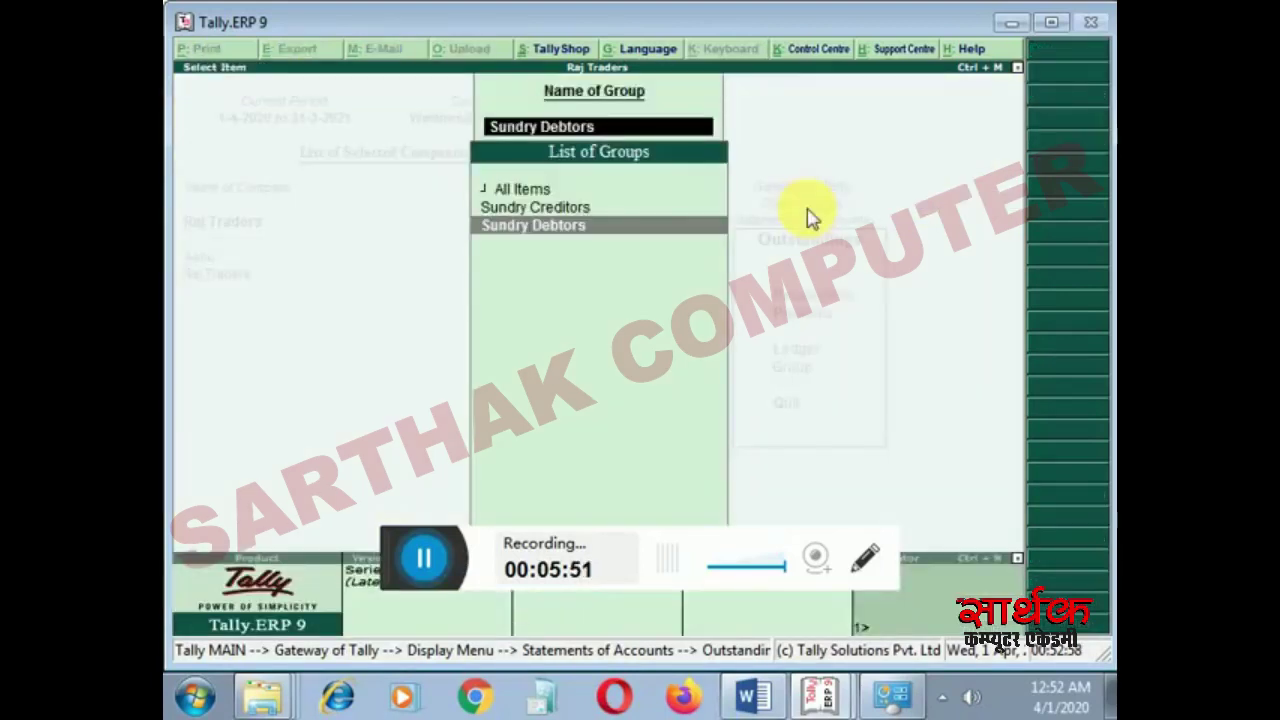
key(Escape)
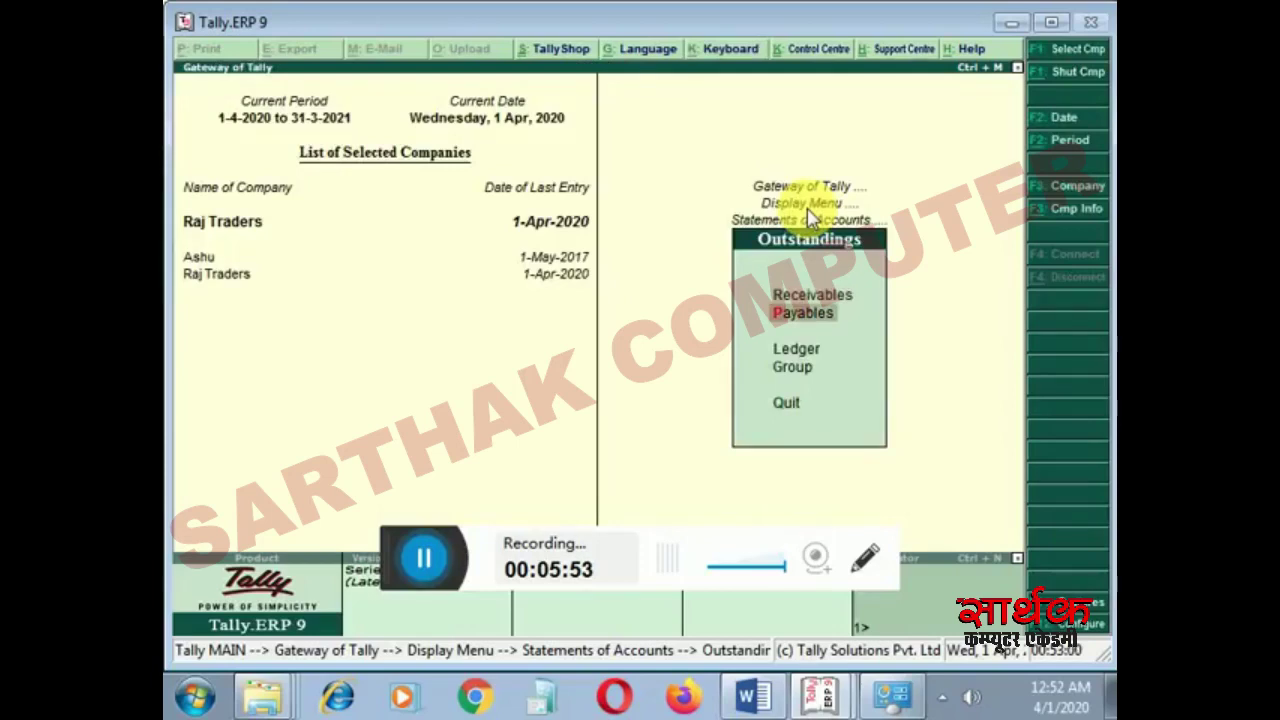
Display the outstanding bills of the Sundry Creditors group, and close the Outstandings reports
key(g)
key(Down)
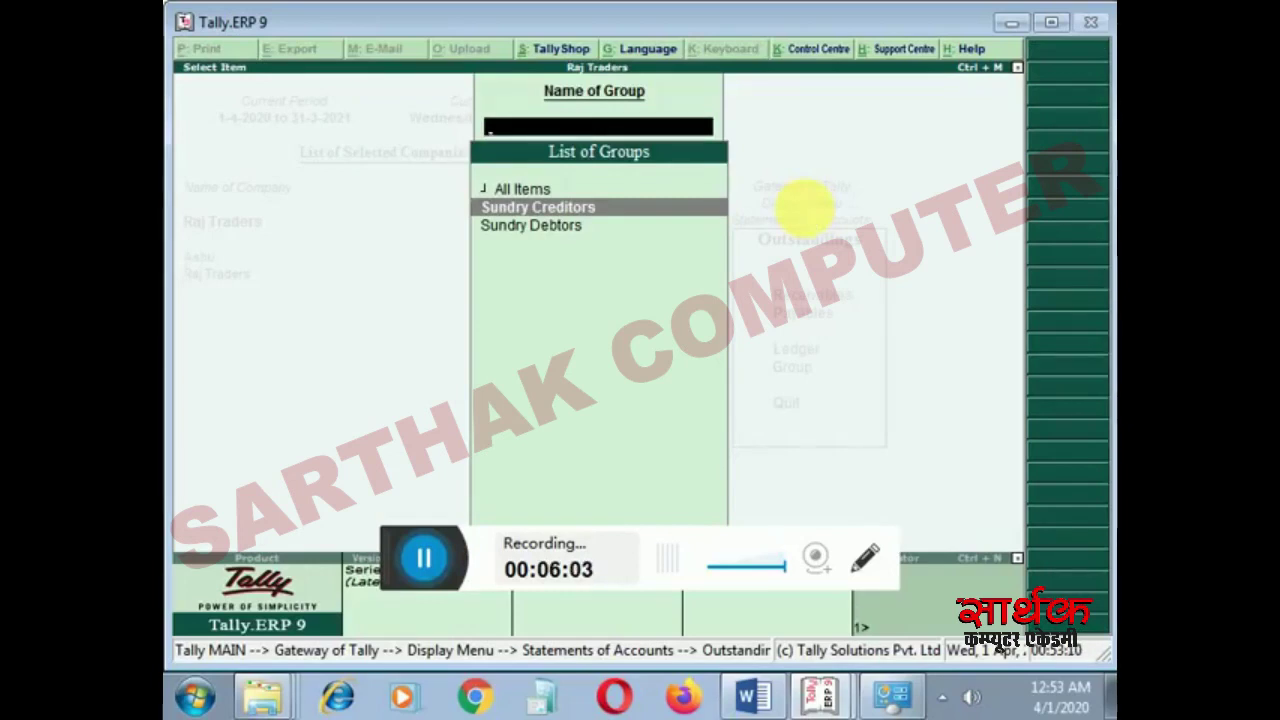
key(Return)
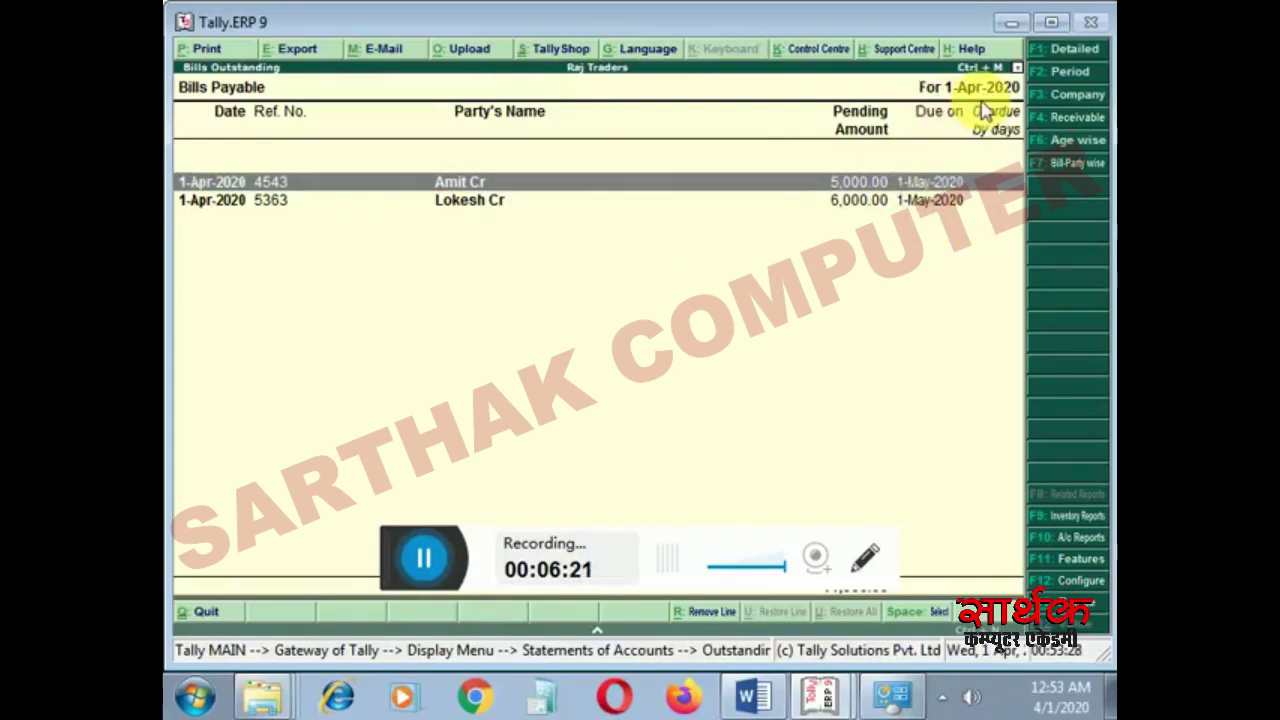
key(Escape)
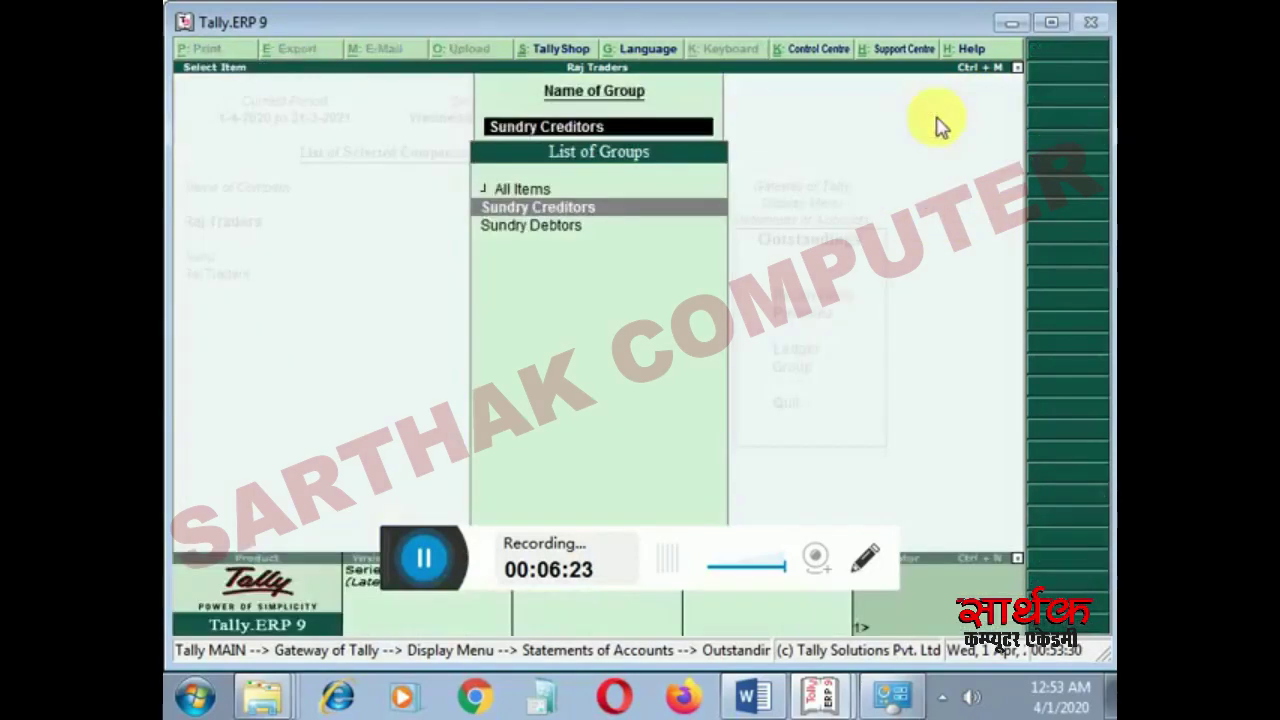
key(BackSpace)
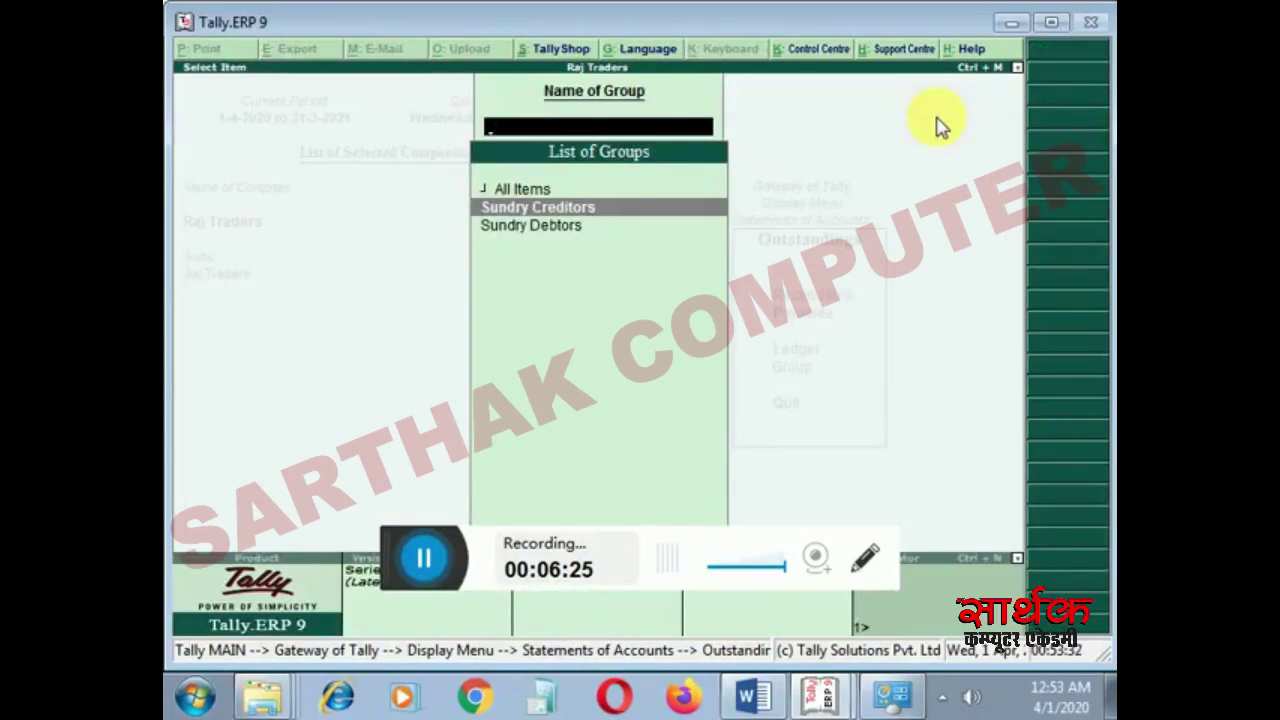
key(Escape)
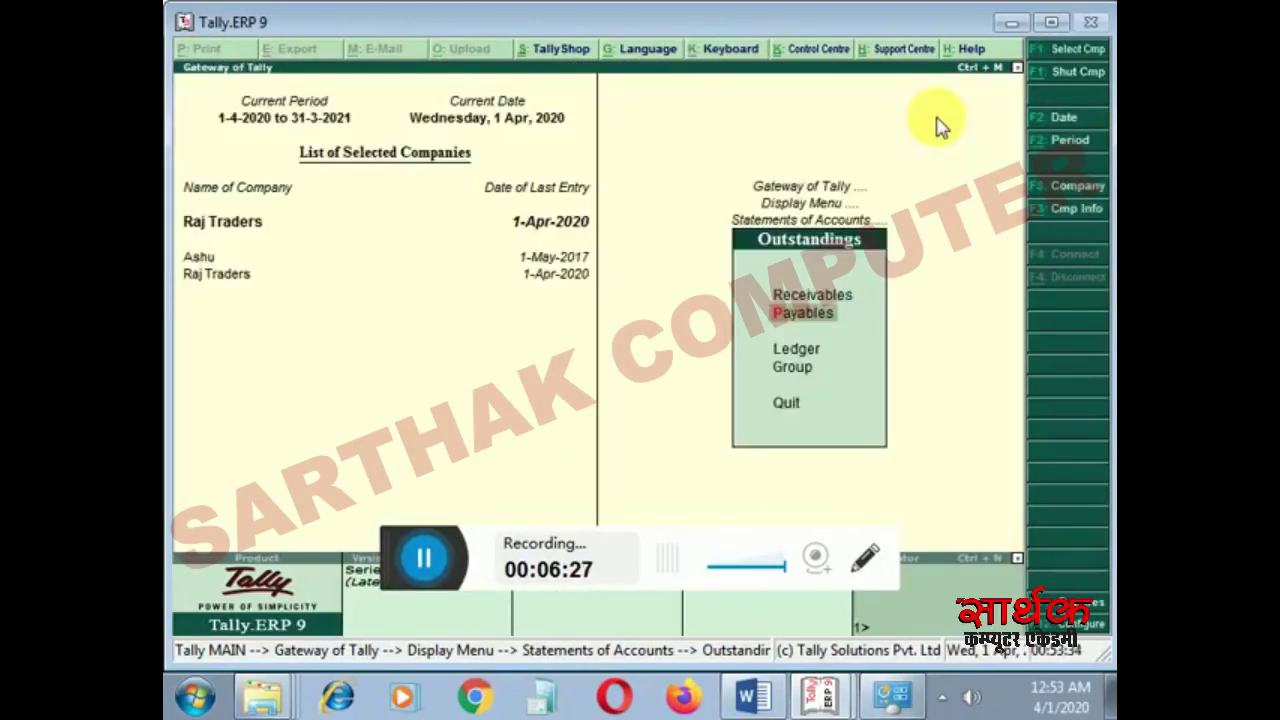
key(Escape)
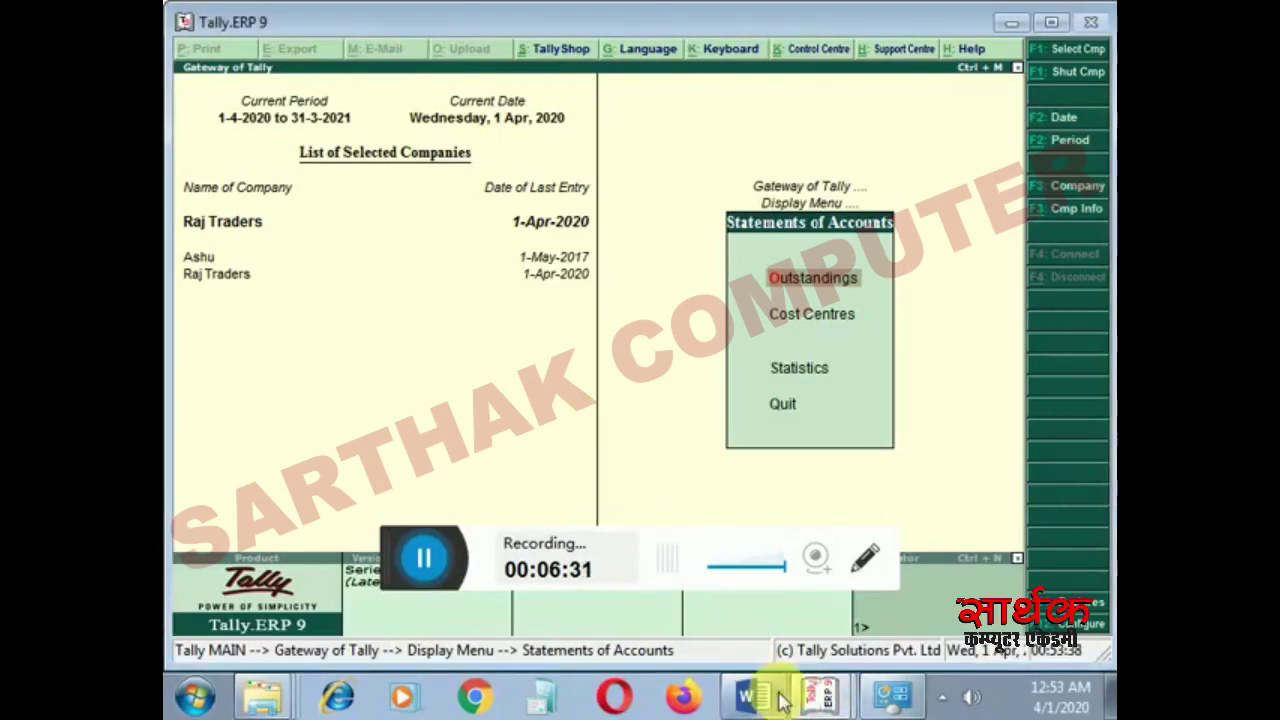
Switch to the Word document and review the topics on outstanding receivables and payables and on cost centre break-up
click(768, 697)
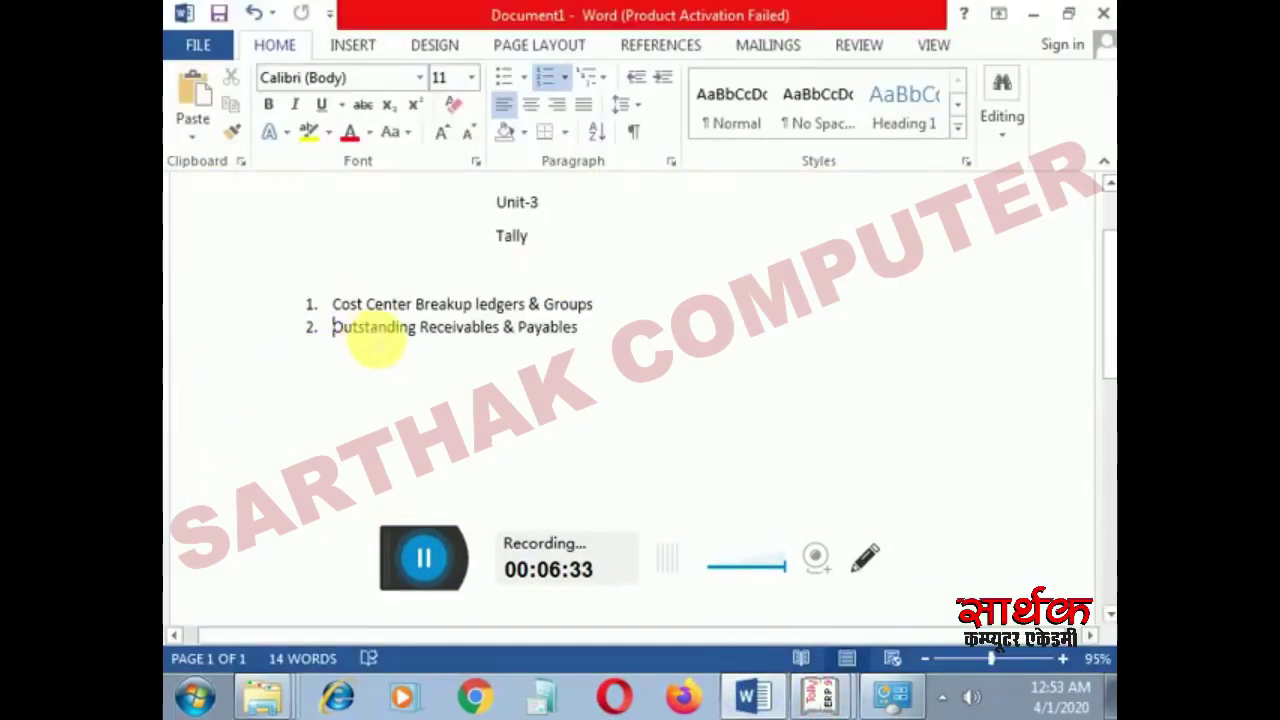
drag(334, 328, 428, 344)
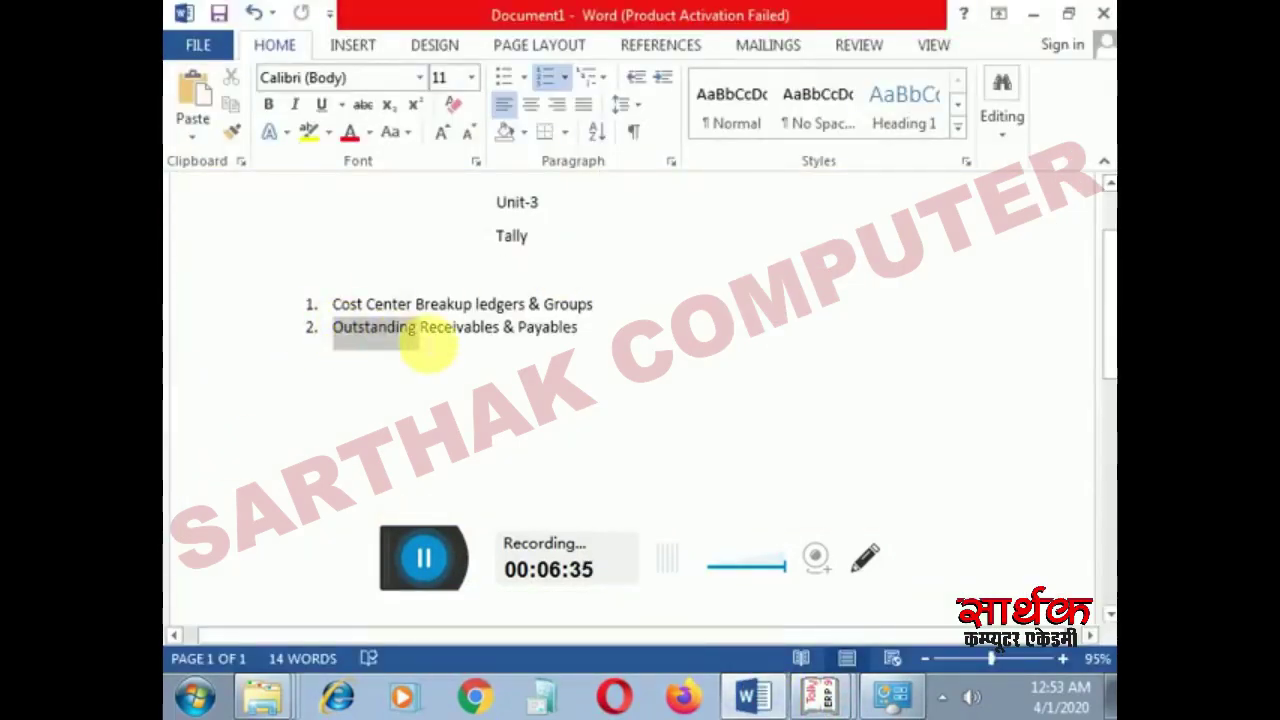
click(400, 353)
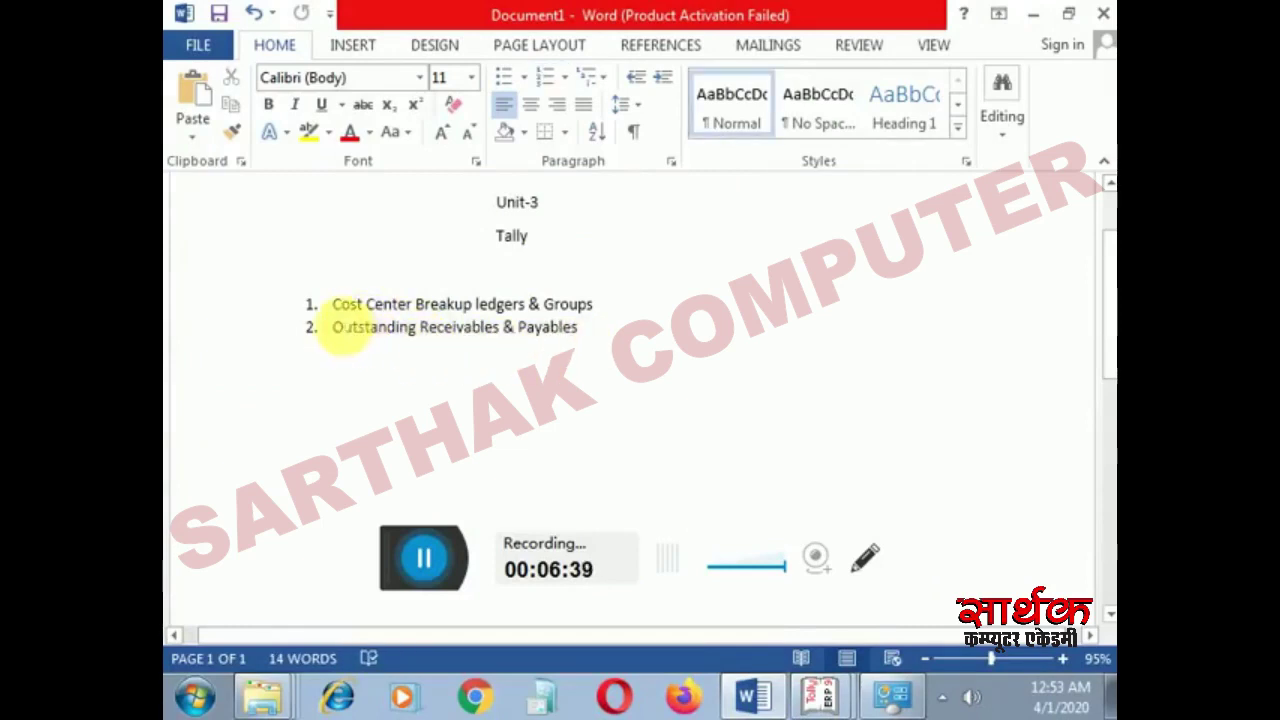
drag(333, 304, 593, 314)
click(645, 313)
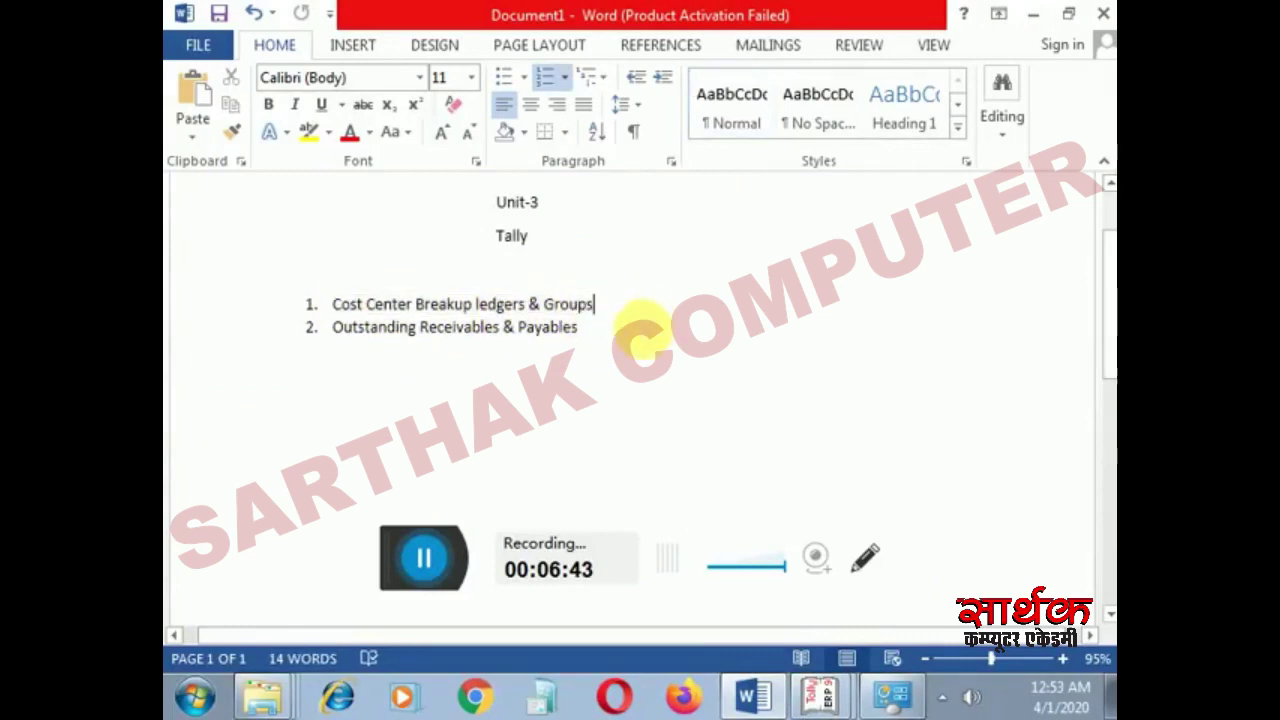